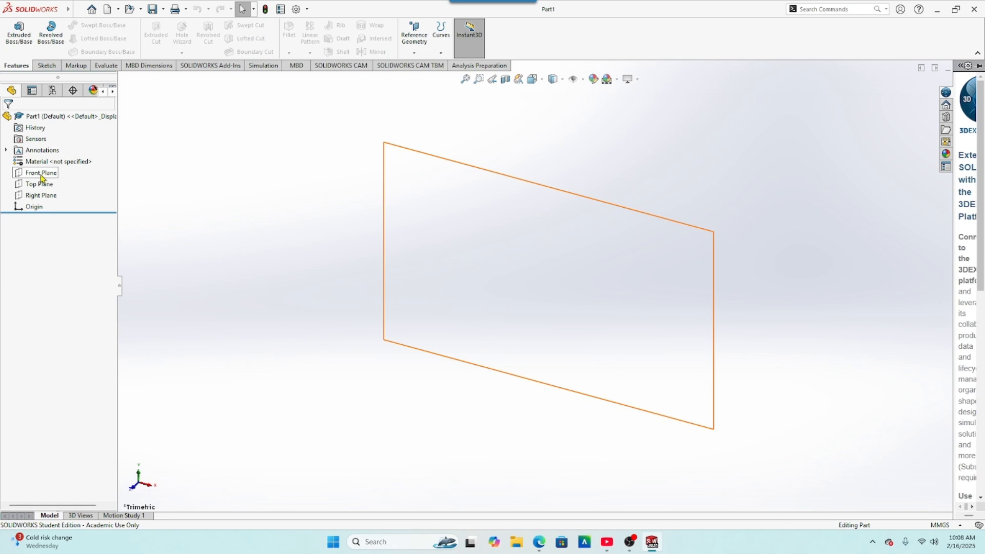
Start a sketch on the Front Plane and draw a horizontal line about 212 mm long to the right from the origin.
click(41, 174)
click(43, 160)
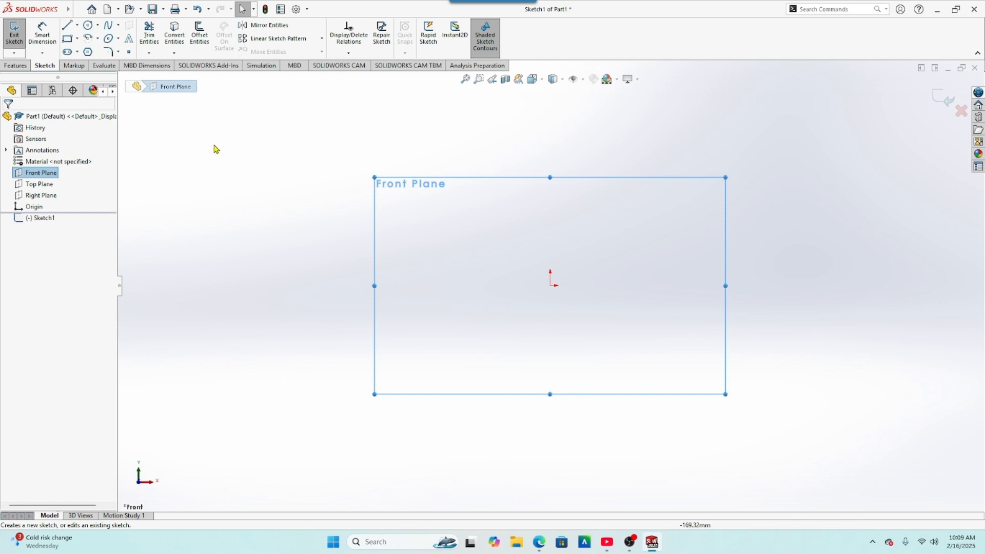
click(67, 25)
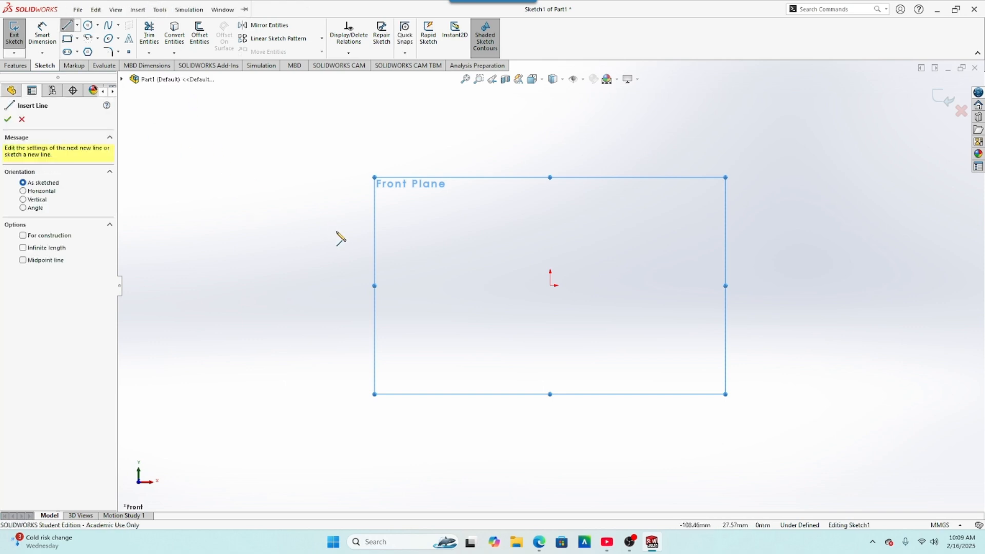
click(549, 286)
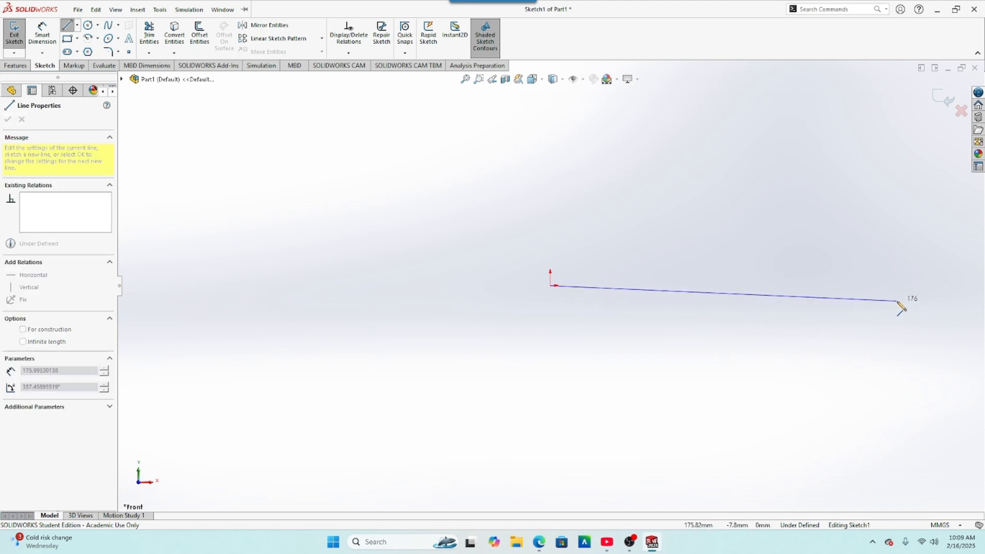
click(970, 287)
scroll(934, 295, up, 3)
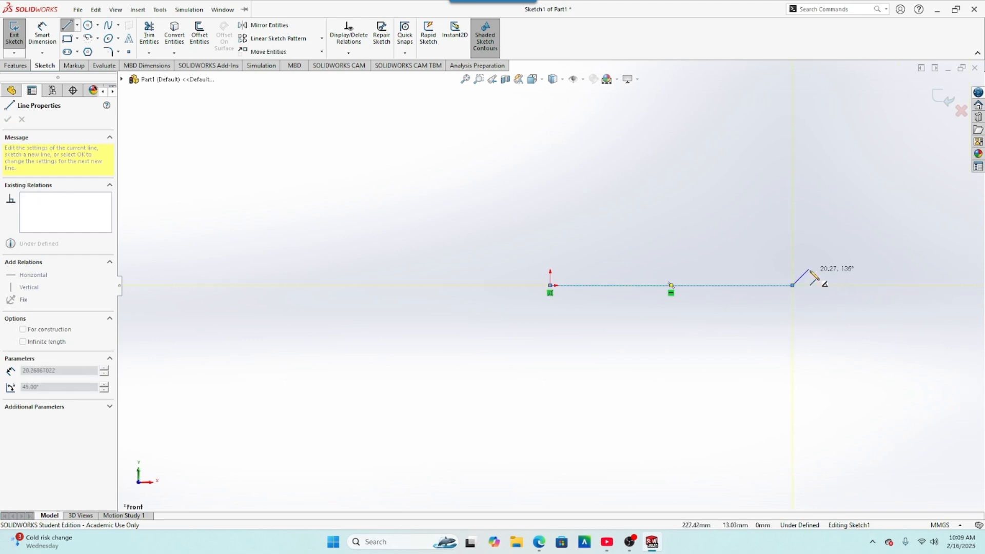
Outline the right lug with a vertical line about 80 mm high, a tangent arc of about 25 mm radius and a short vertical line down.
click(793, 195)
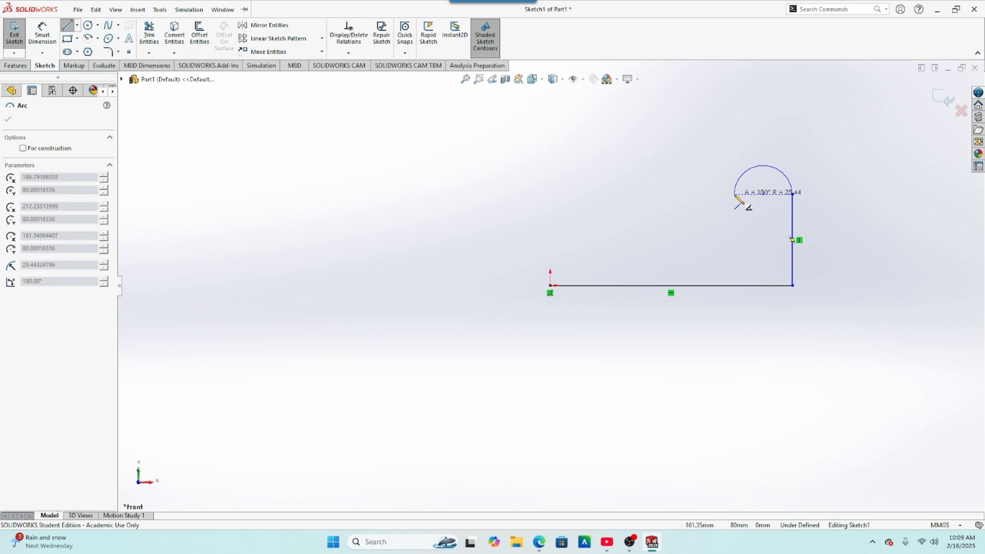
click(735, 194)
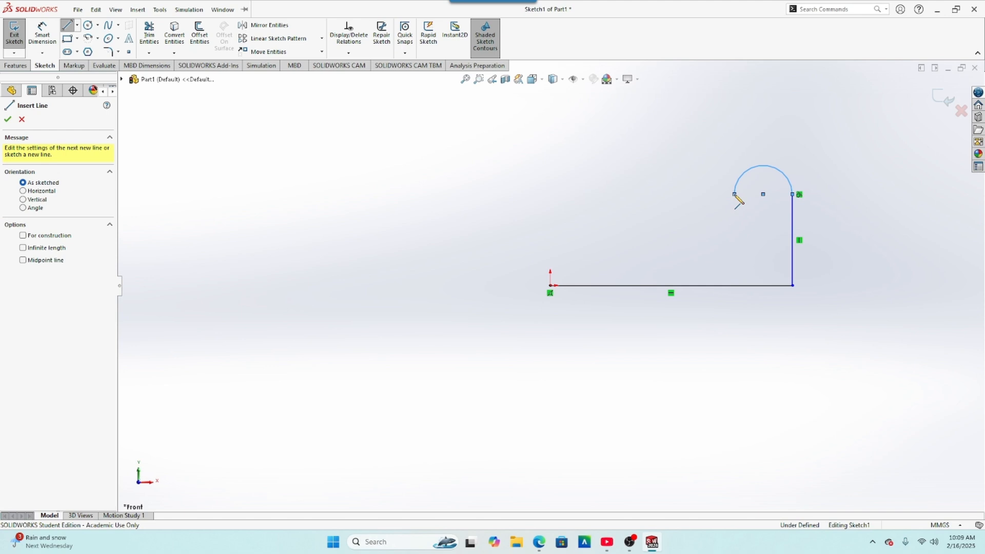
click(735, 194)
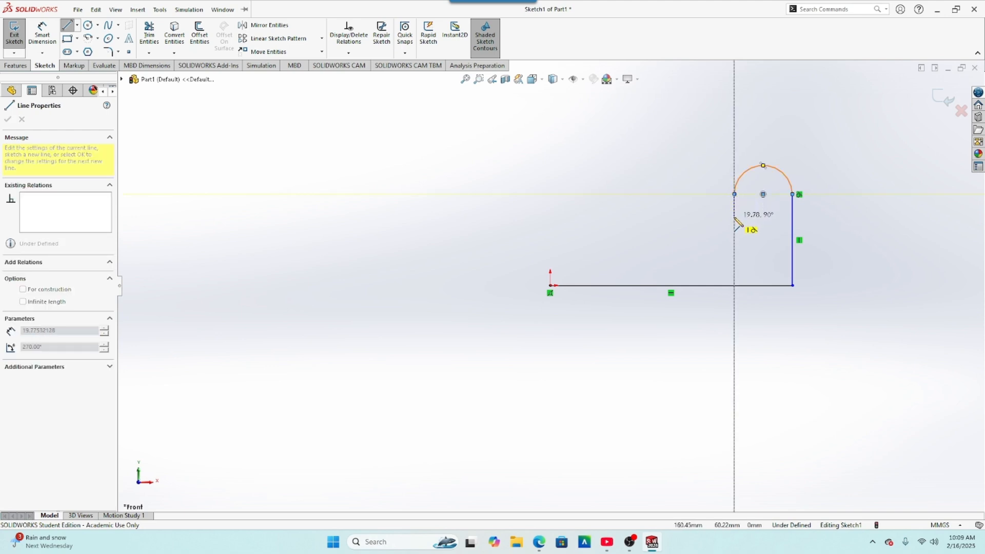
click(735, 218)
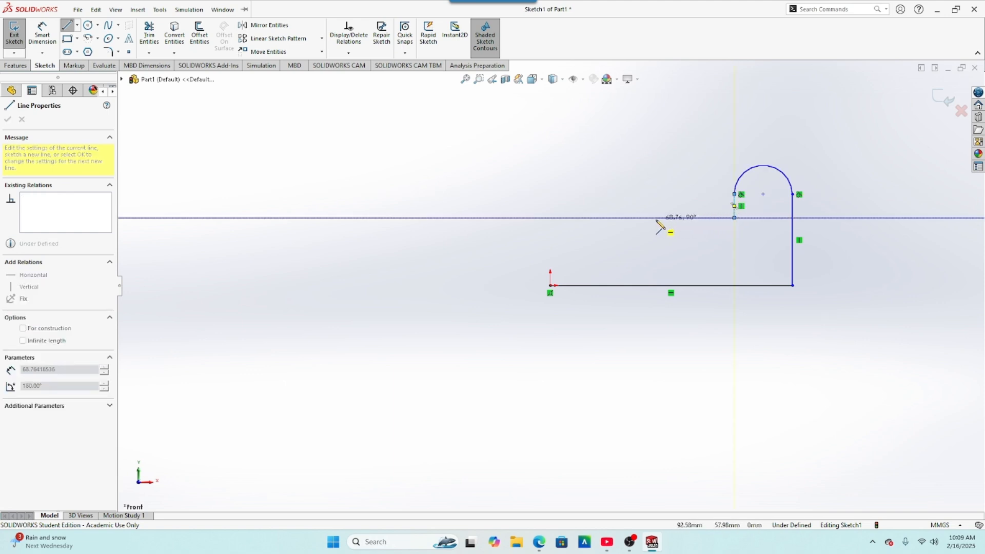
Close the profile at the origin with a horizontal line about 96 mm long and a taller left lug capped by an arc of about 33 mm radius.
double_click(625, 219)
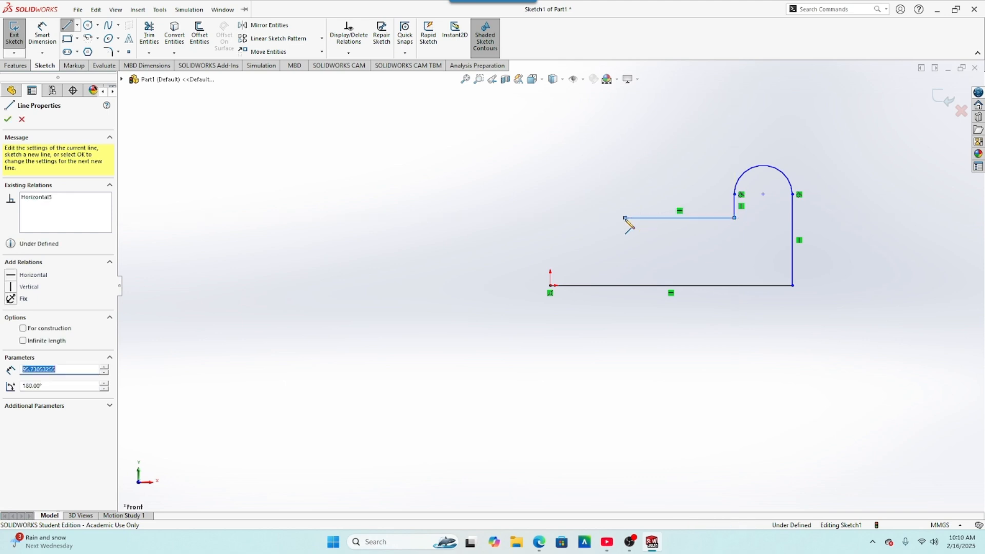
click(626, 218)
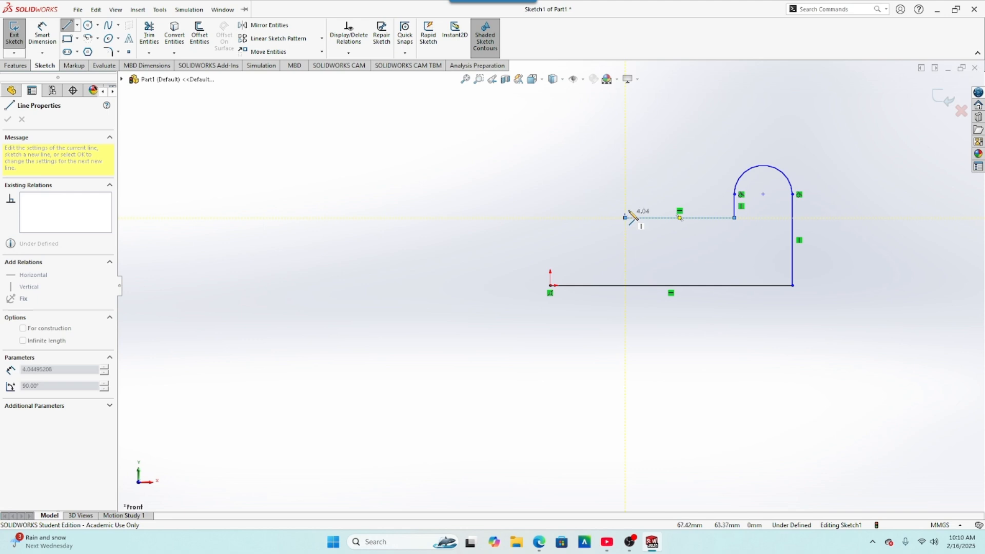
click(624, 170)
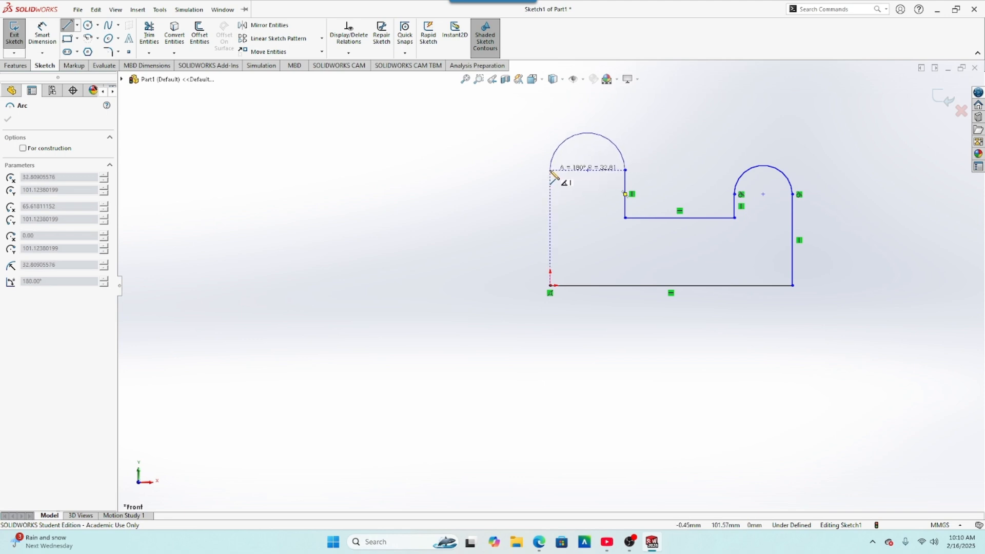
click(550, 170)
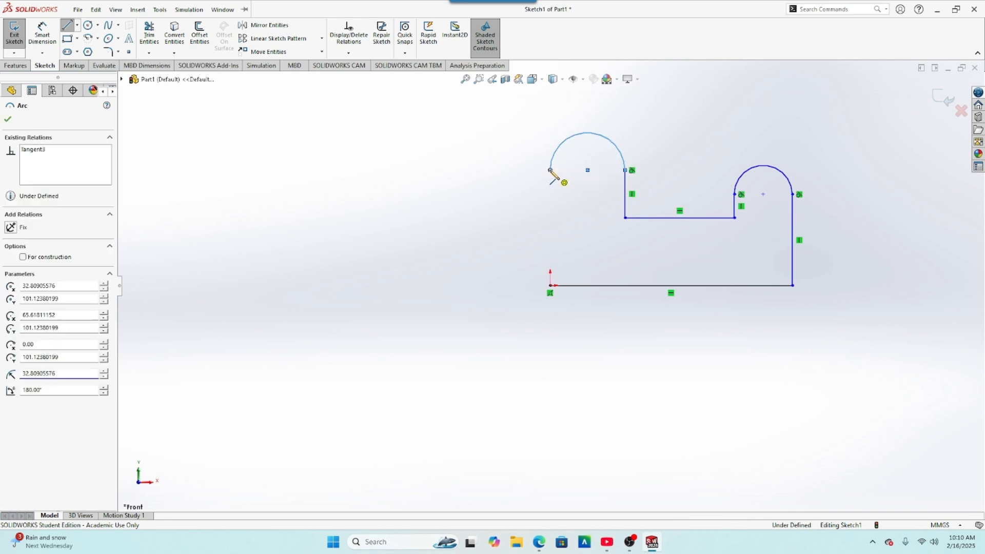
click(550, 286)
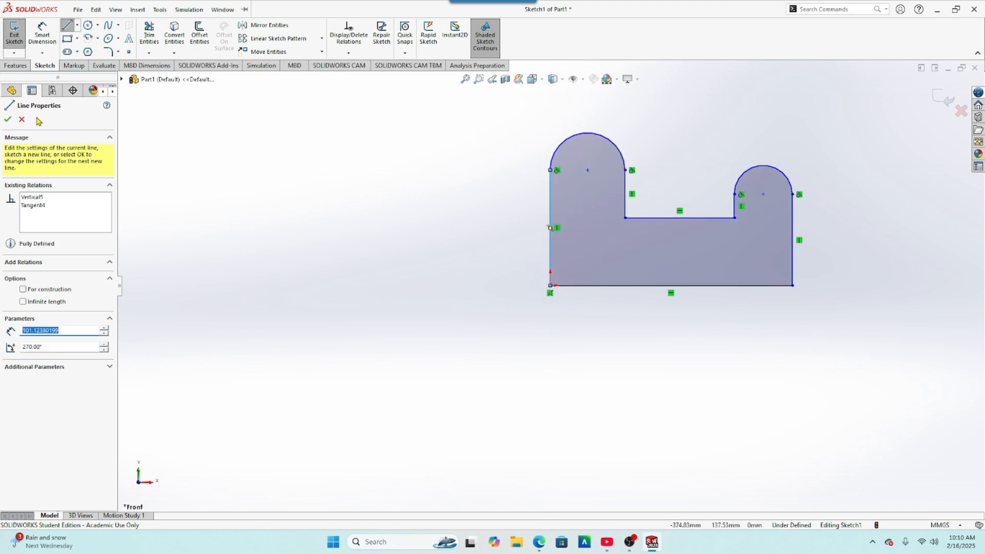
click(8, 119)
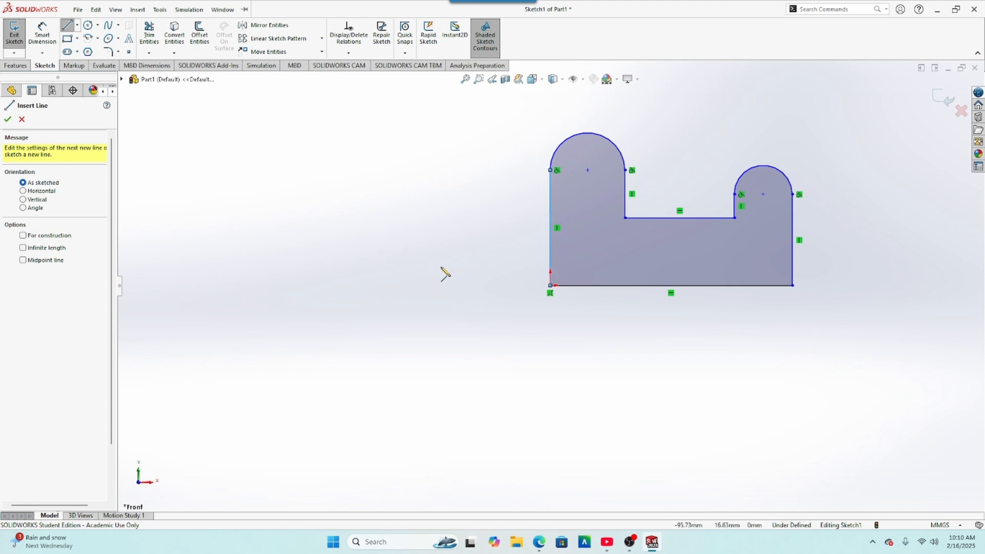
scroll(437, 265, up, 2)
scroll(672, 226, down, 2)
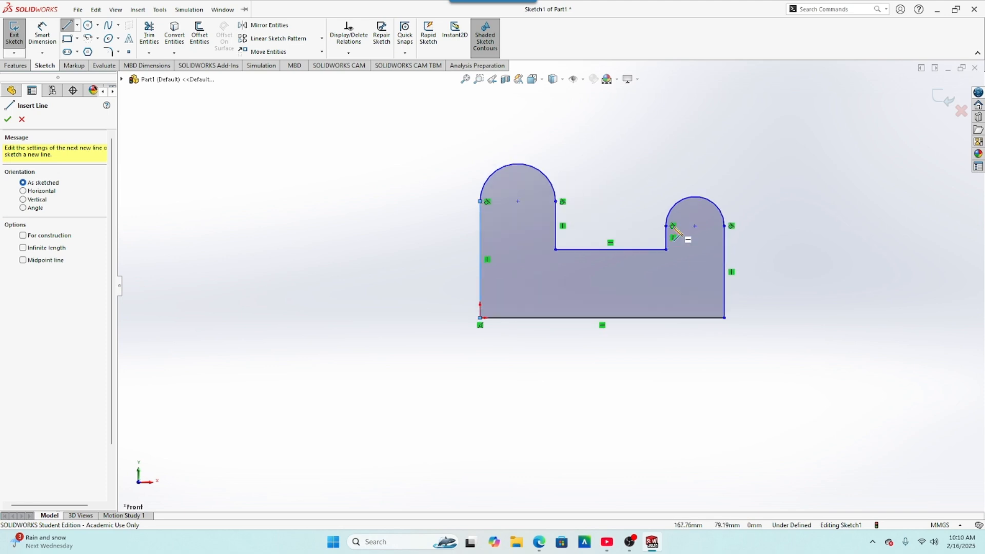
scroll(708, 257, down, 4)
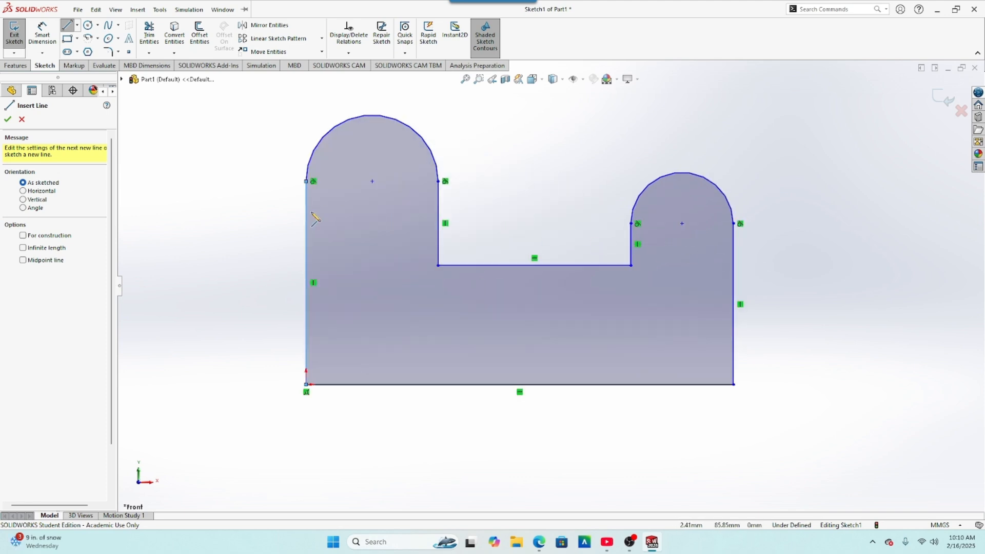
click(8, 119)
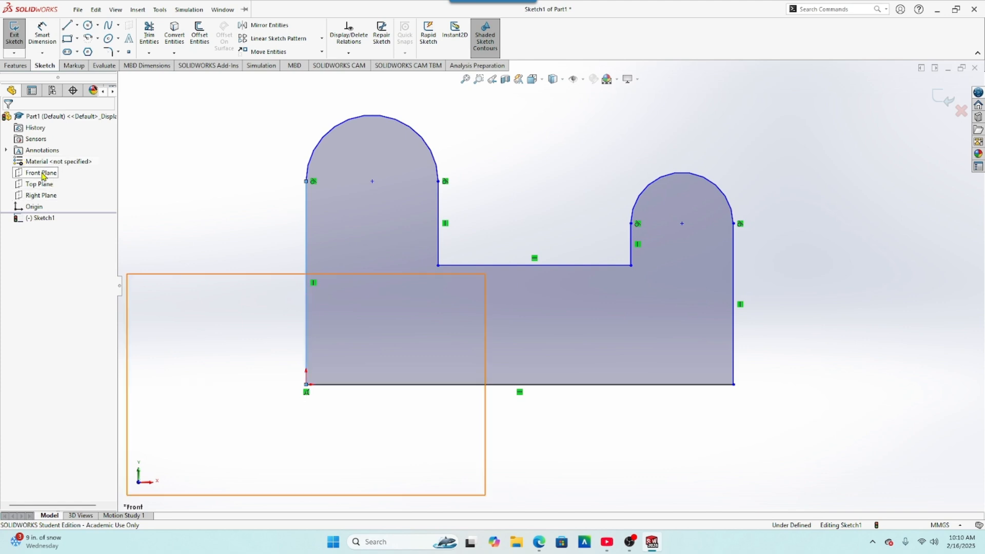
Draw circles concentric with the lug arcs, about 25 mm radius in the left lug and about 16 mm radius in the right.
click(87, 27)
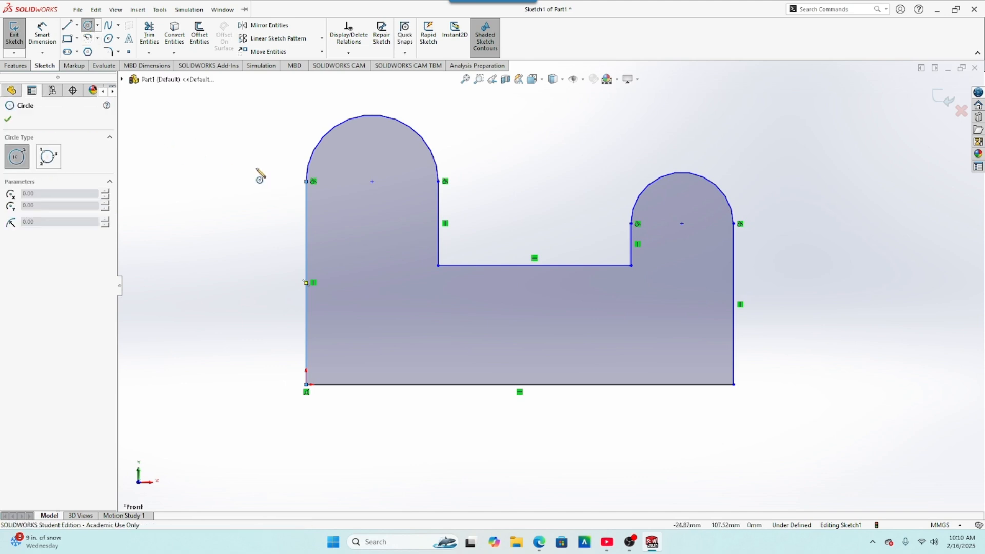
click(372, 181)
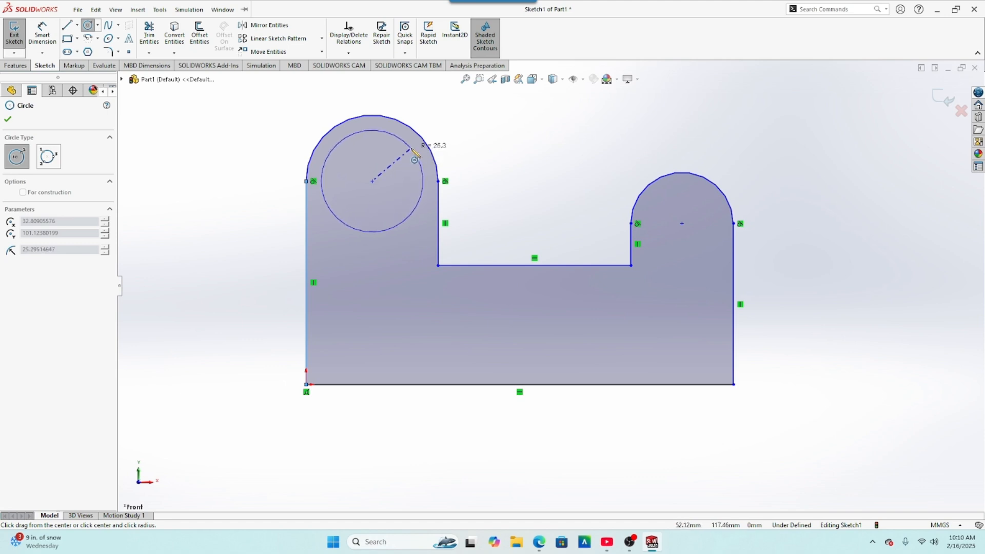
click(412, 150)
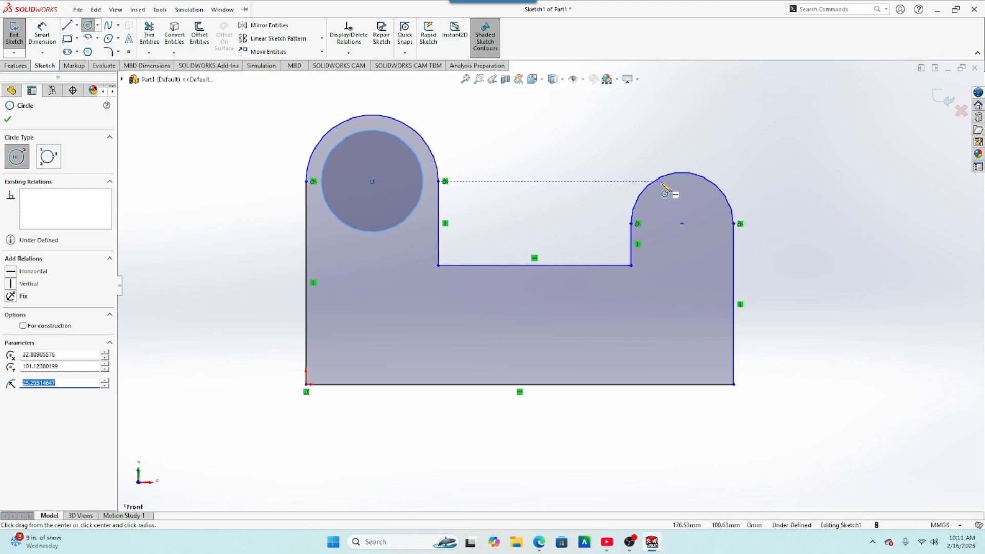
click(682, 223)
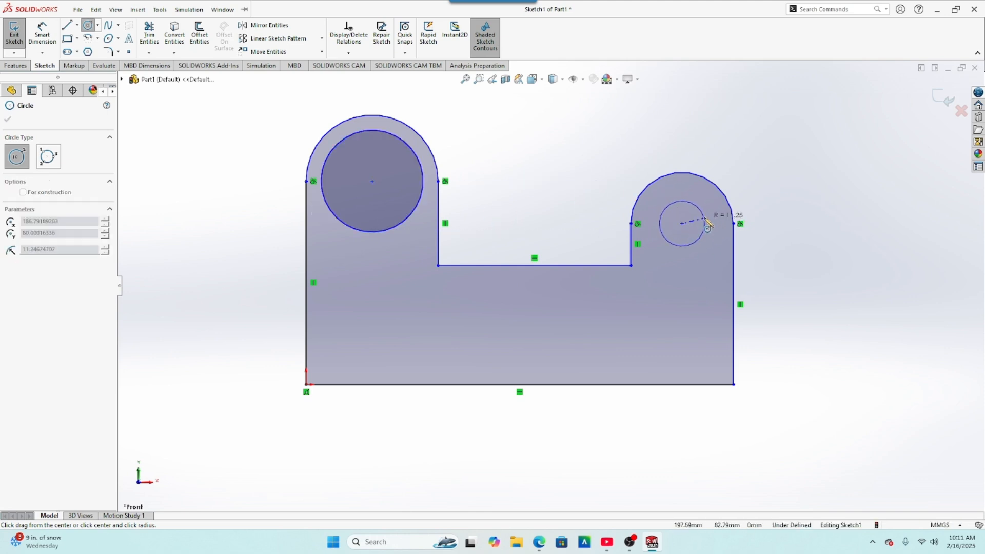
click(710, 207)
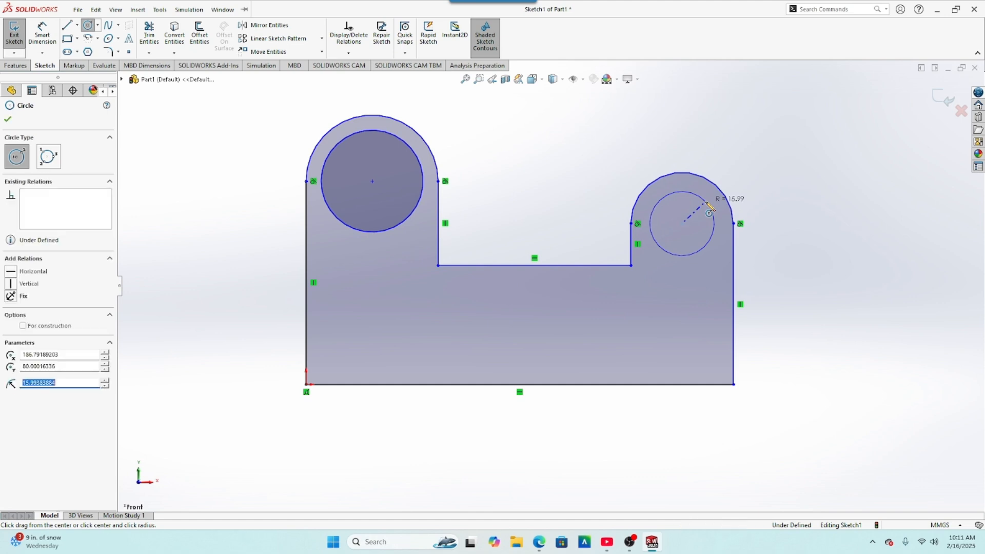
click(7, 122)
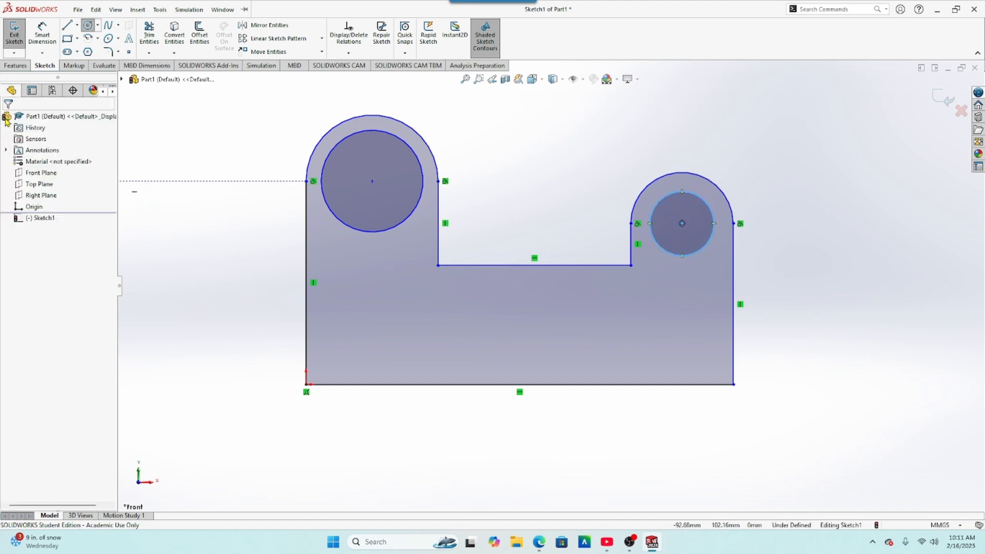
click(67, 52)
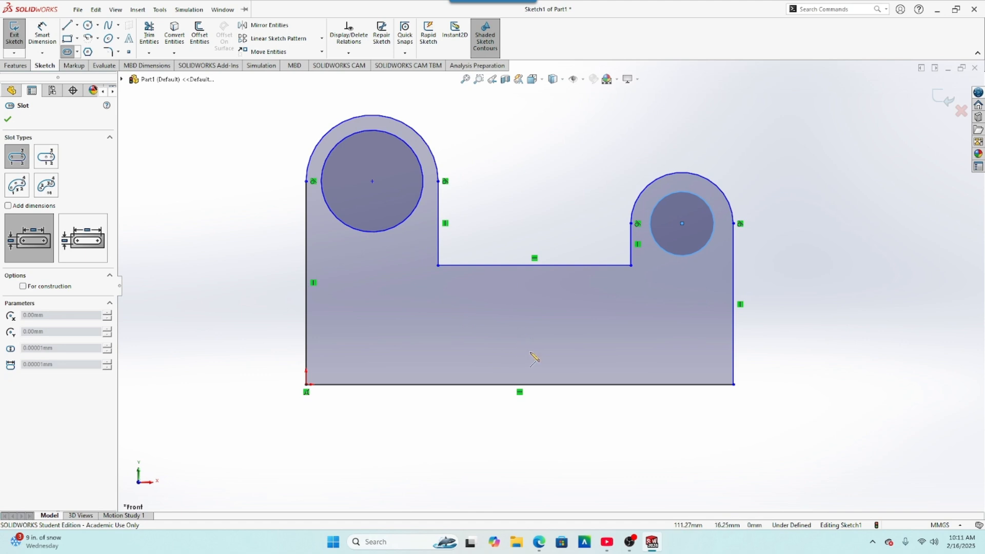
click(519, 384)
click(520, 330)
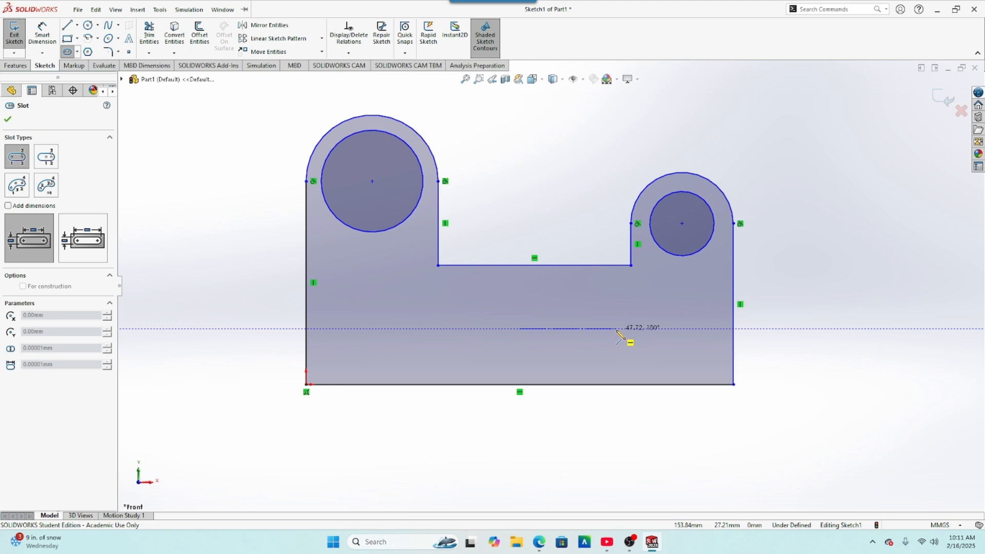
key(Escape)
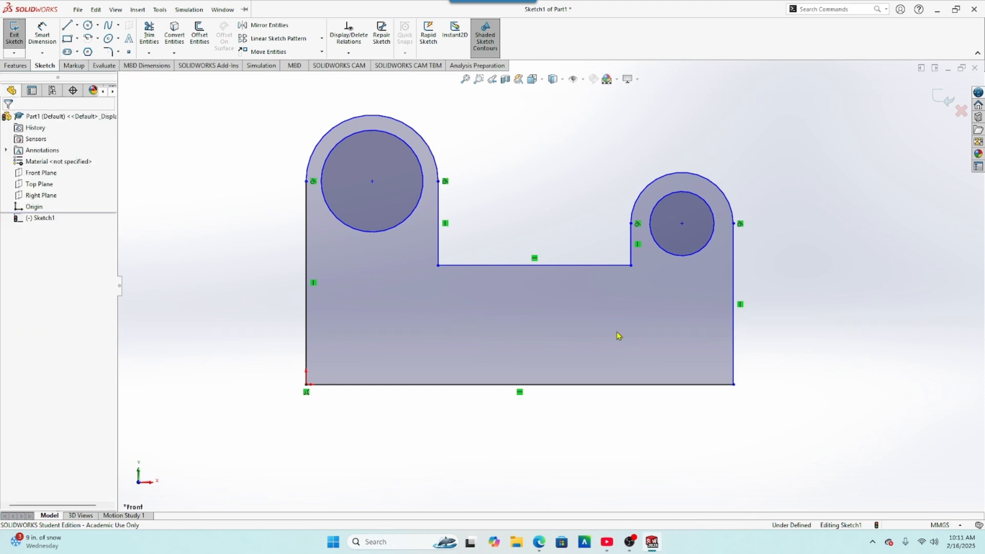
Sketch a horizontal straight slot in the profile's lower body, about 115 mm between its arc centers.
click(68, 54)
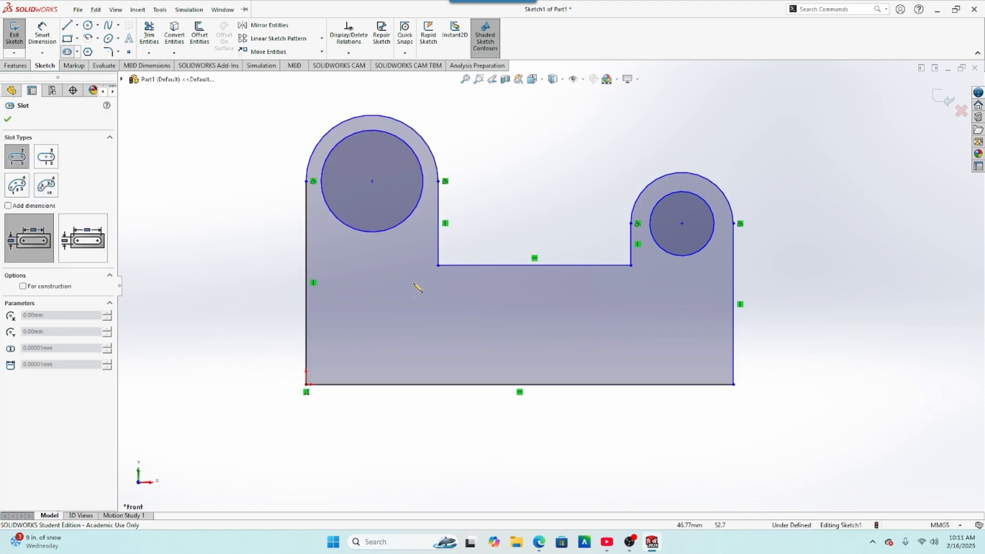
click(406, 326)
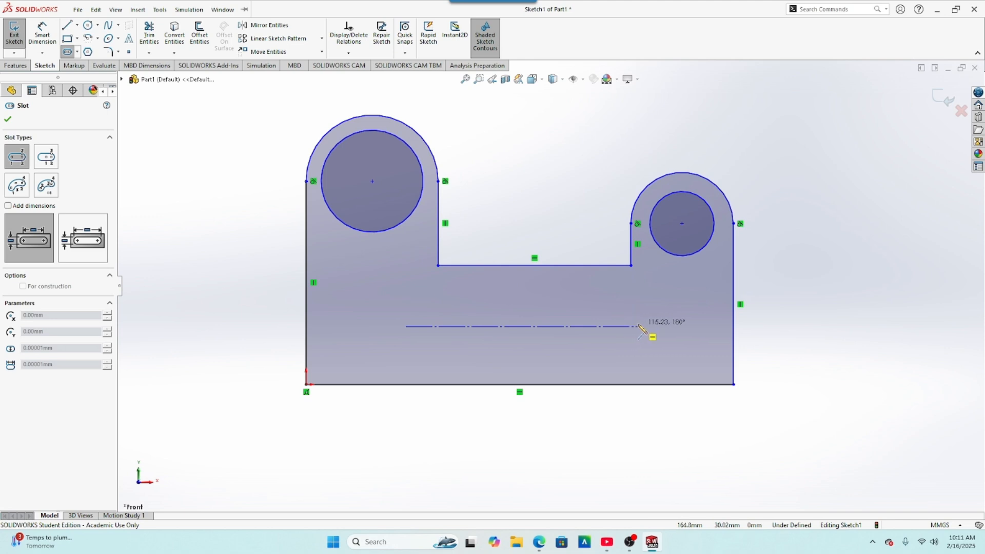
click(638, 326)
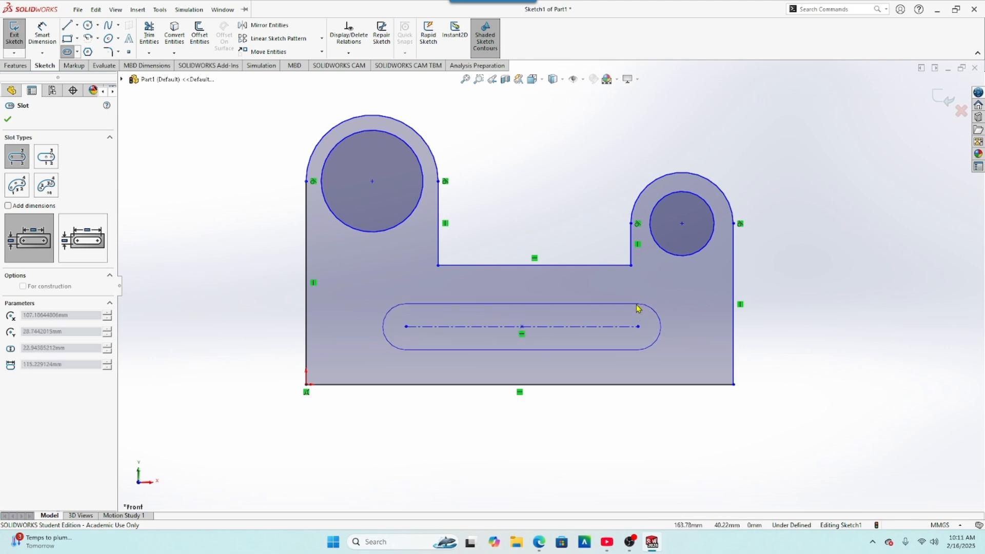
click(611, 305)
click(7, 119)
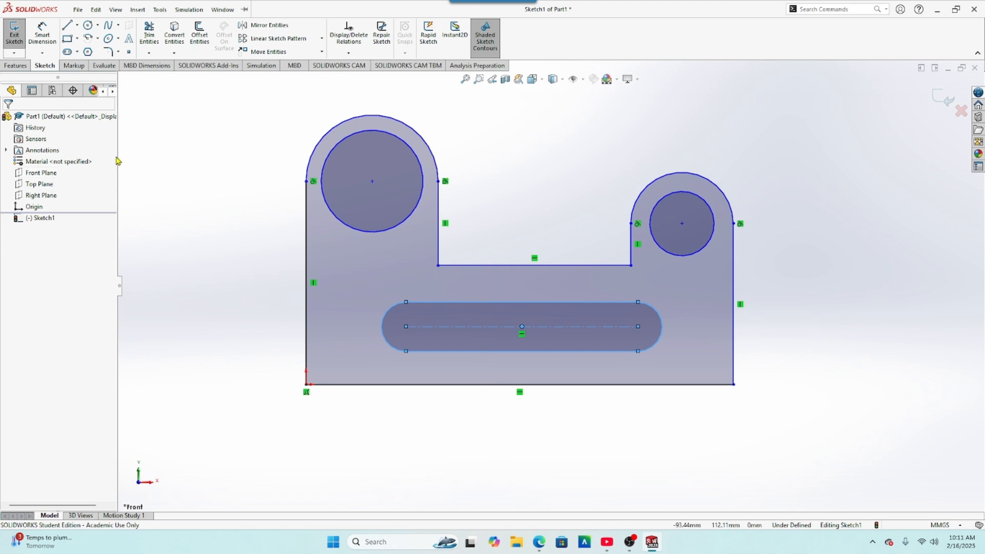
Dimension the profile's bottom edge to 210 mm with Smart Dimension.
click(52, 44)
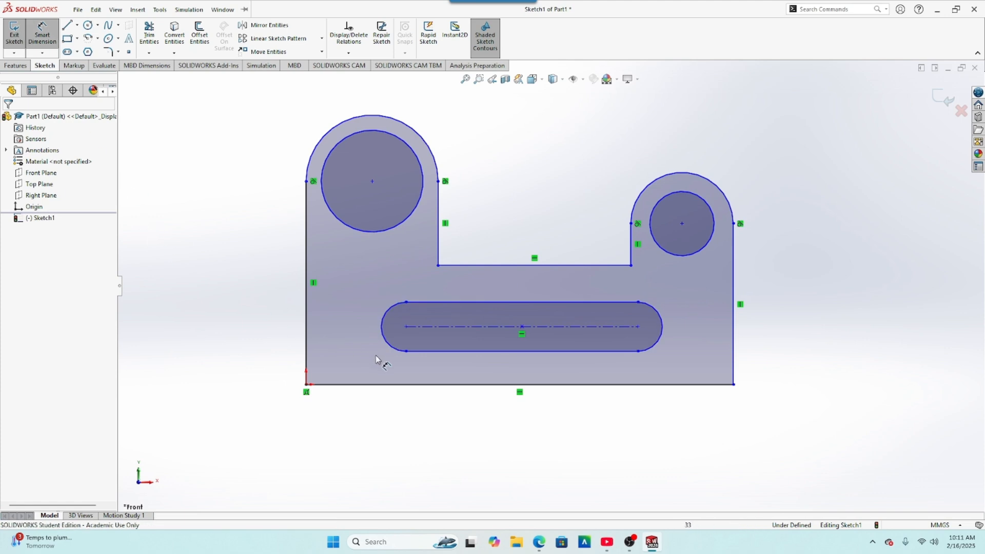
click(437, 388)
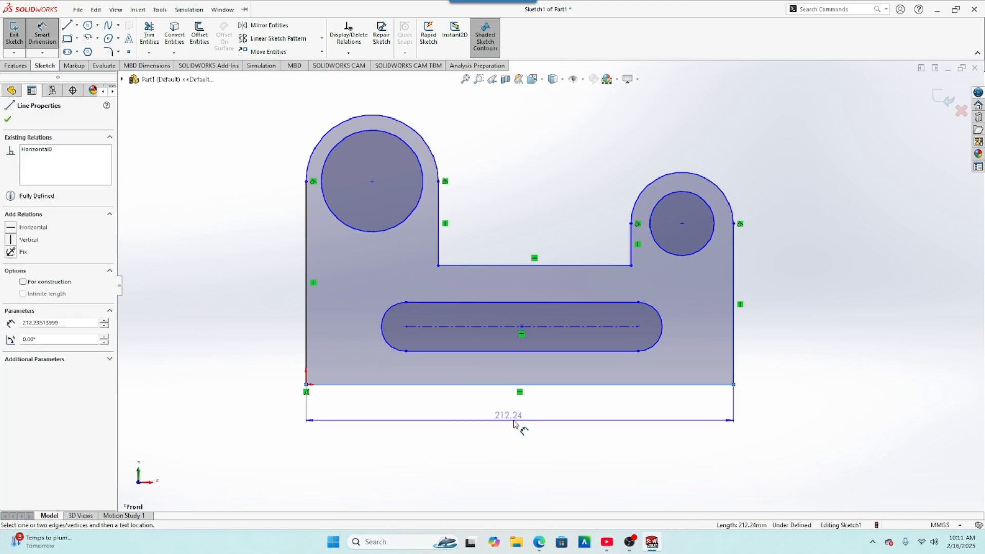
click(517, 423)
text(211)
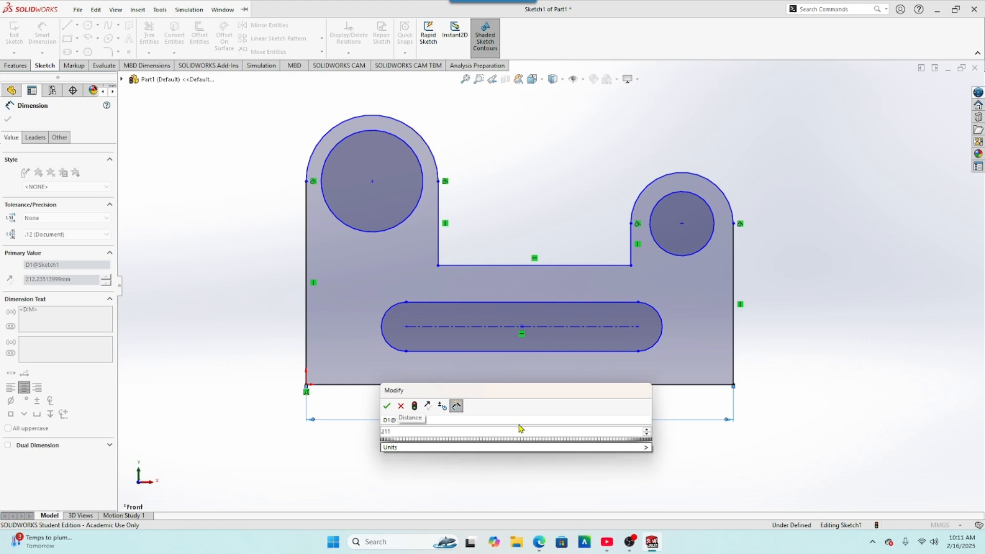
key(BackSpace)
text(0)
key(Return)
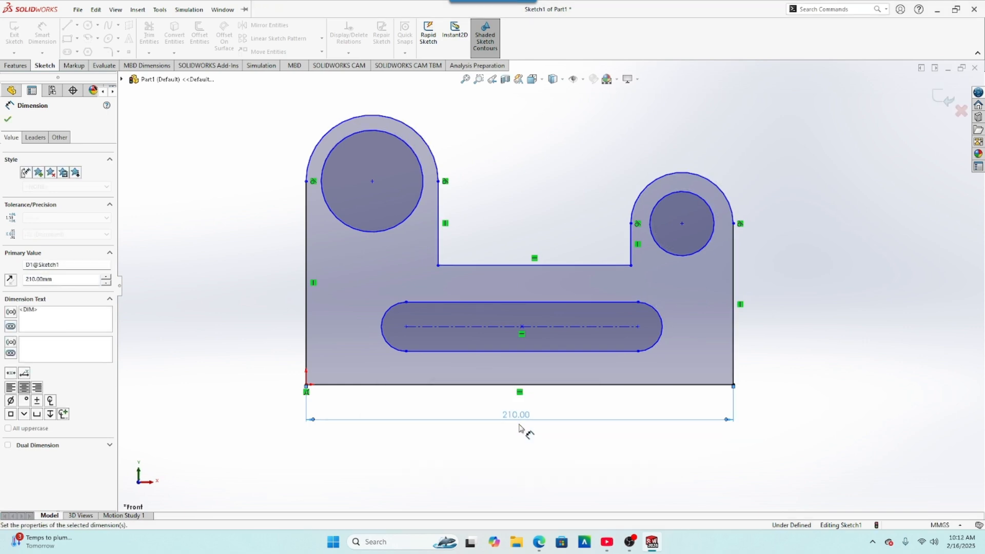
Dimension the profile's right vertical edge to 80 mm.
click(735, 369)
click(773, 303)
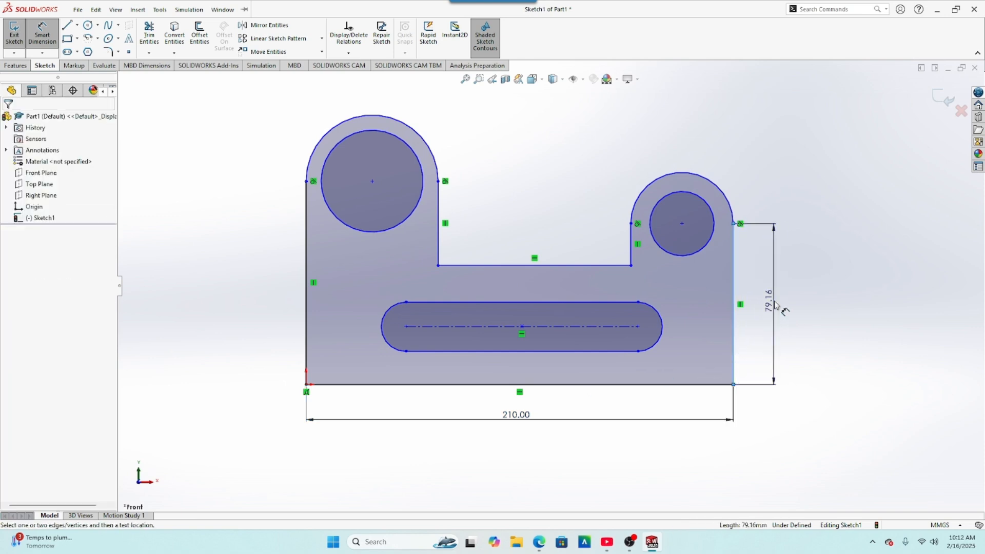
text(80)
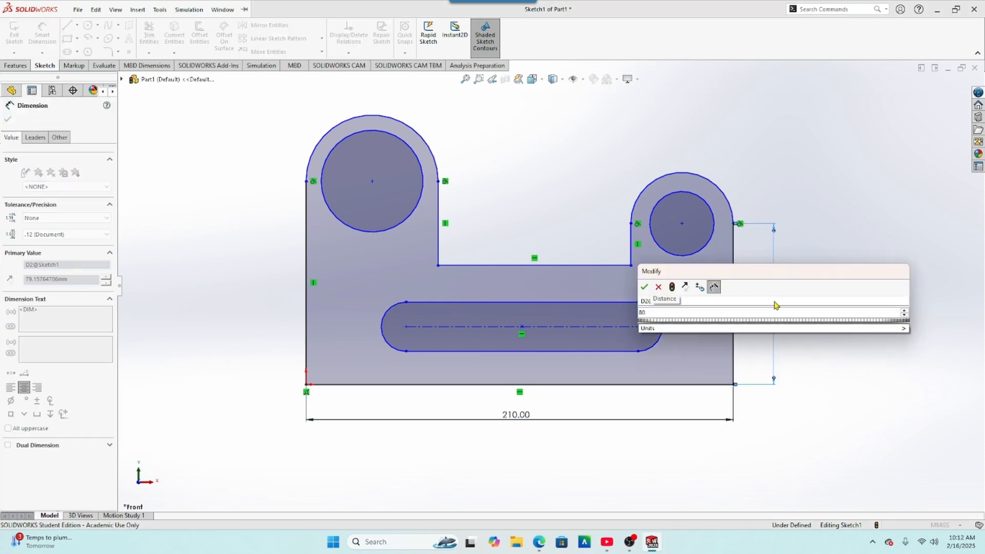
key(Return)
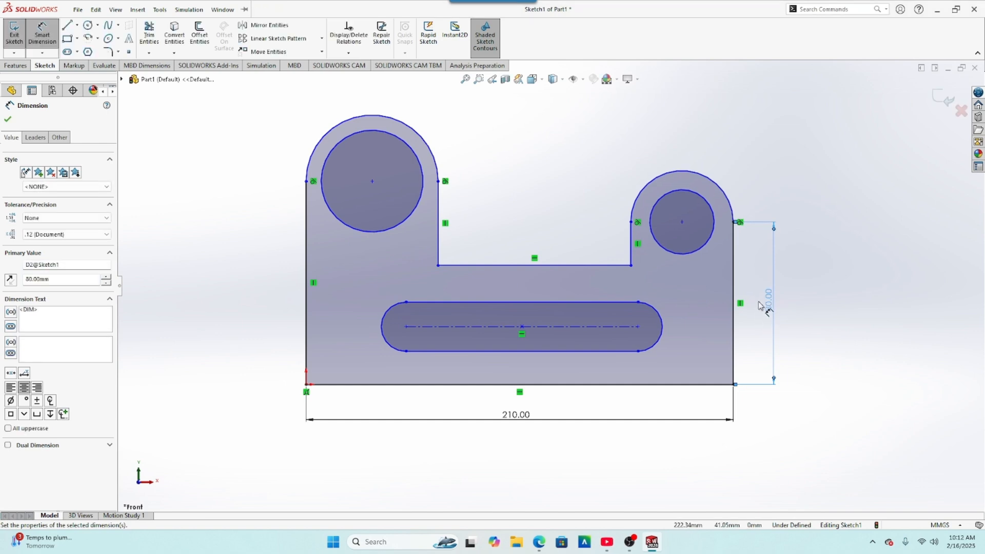
Dimension the right lug's outer arc to a 25 mm radius and its hole to a 30 mm diameter.
click(724, 191)
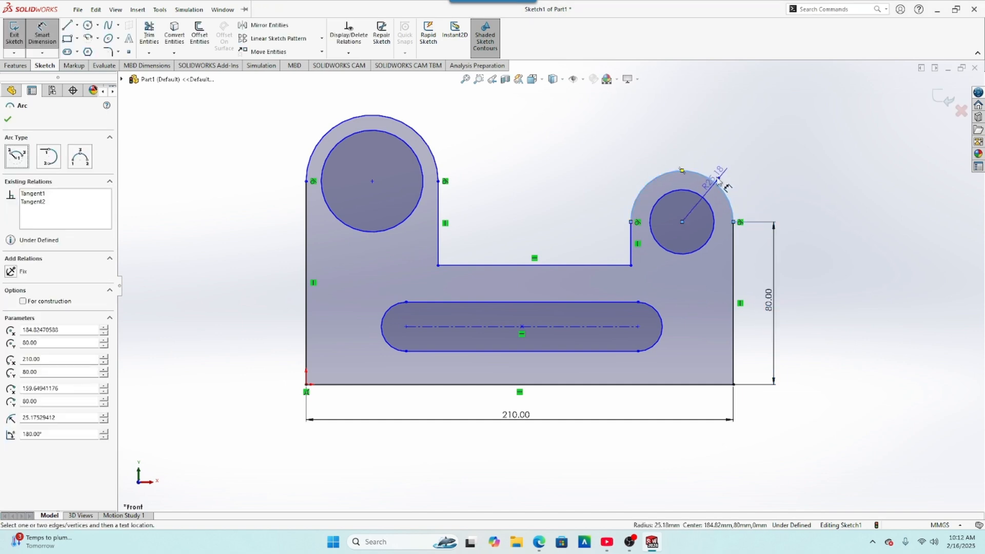
click(729, 160)
text(25)
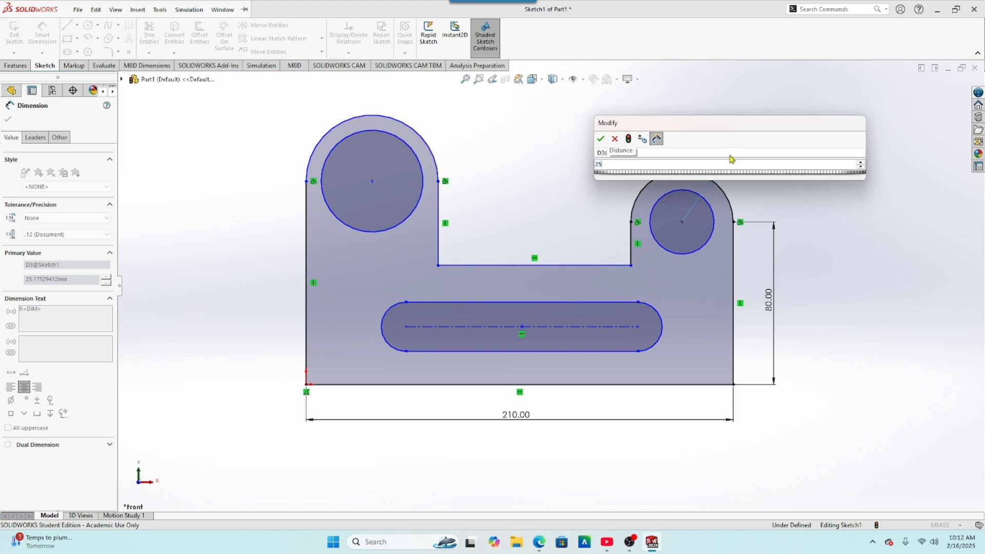
key(Return)
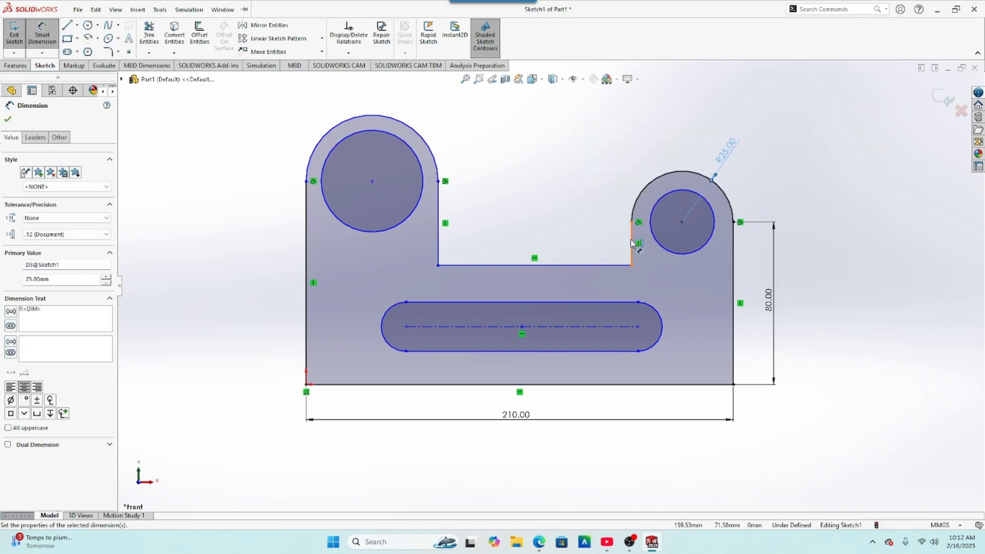
click(693, 253)
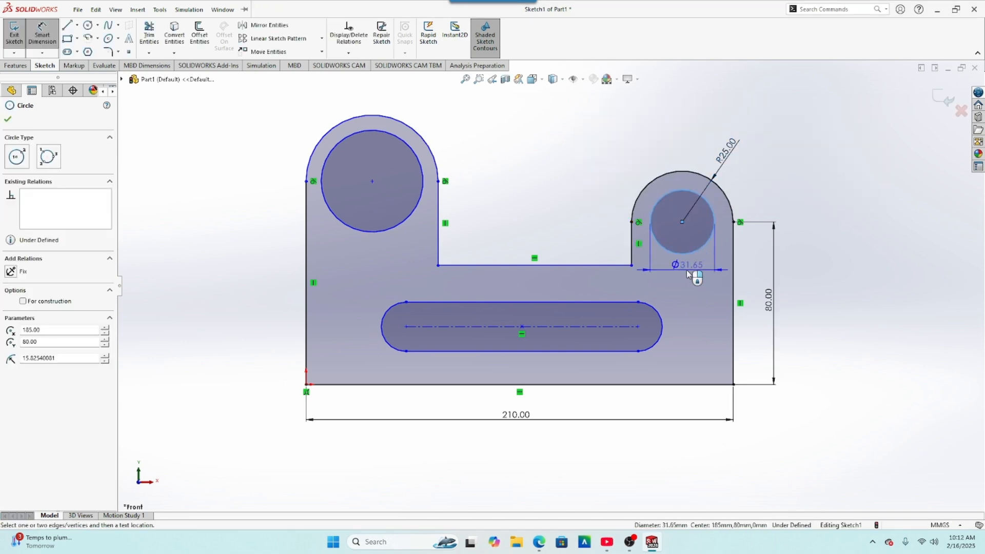
click(689, 274)
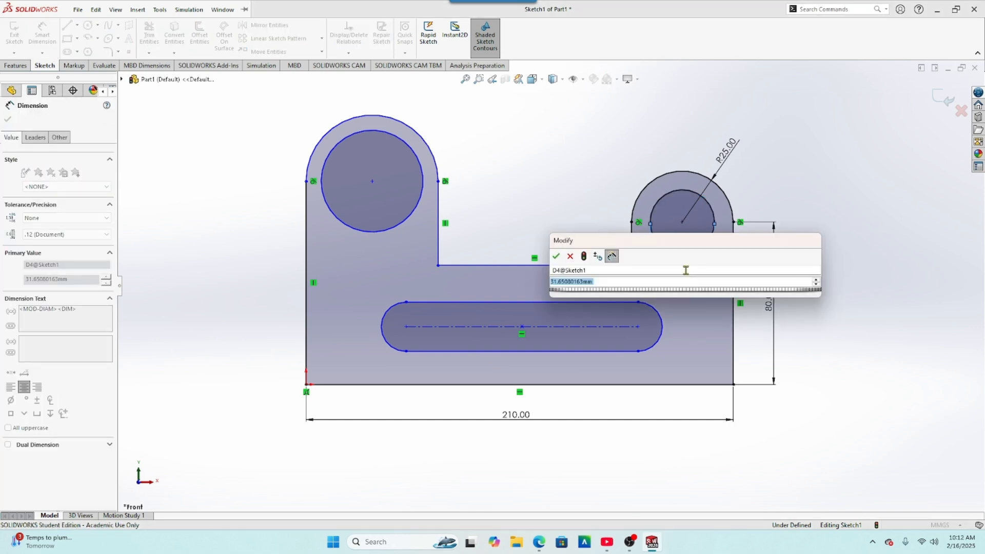
text(30)
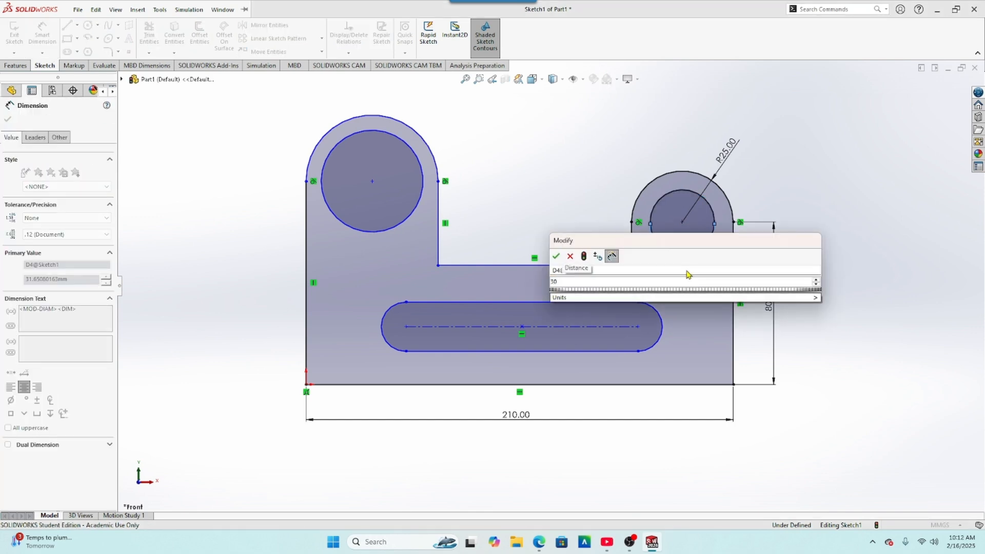
key(Return)
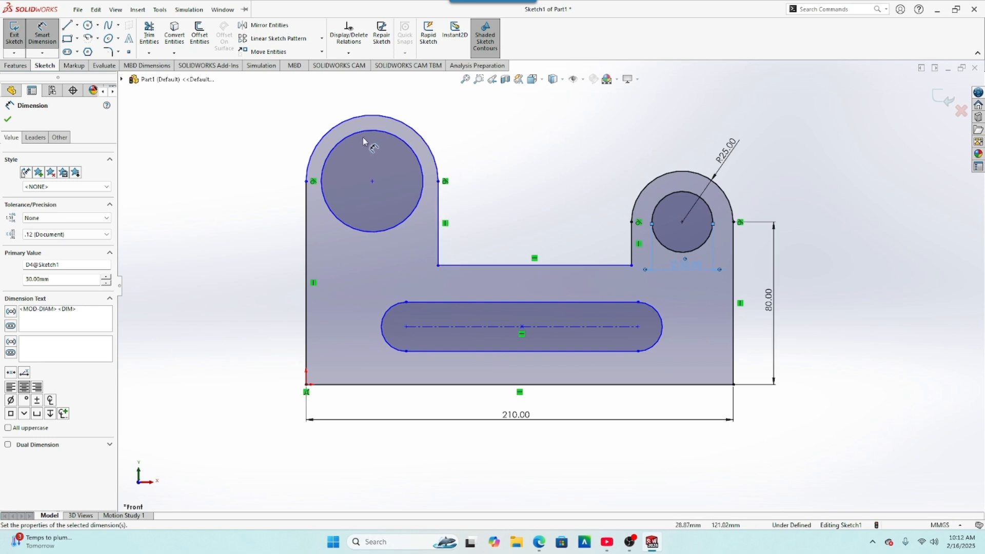
Dimension the left lug's outer arc to a 35 mm radius and the profile's left vertical edge to 100 mm.
click(364, 121)
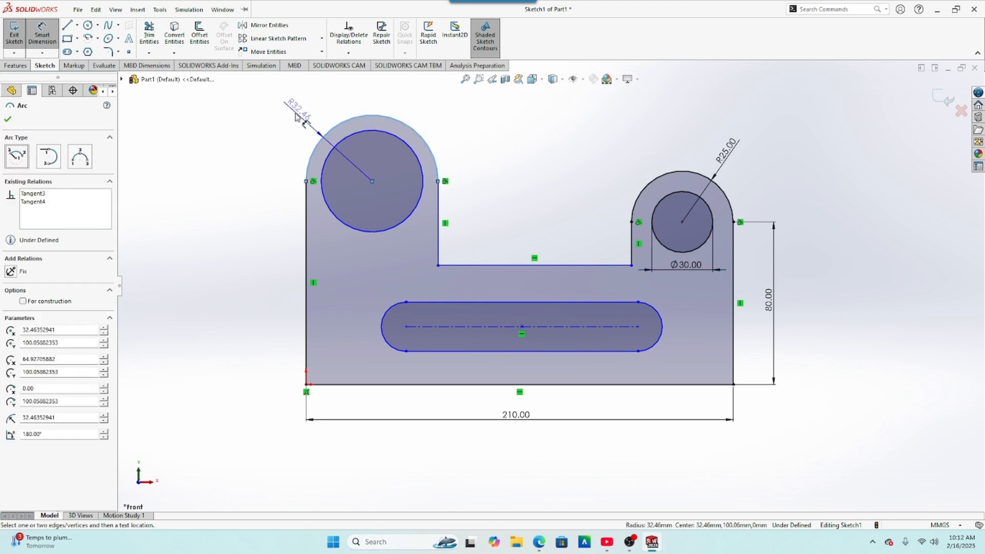
click(291, 119)
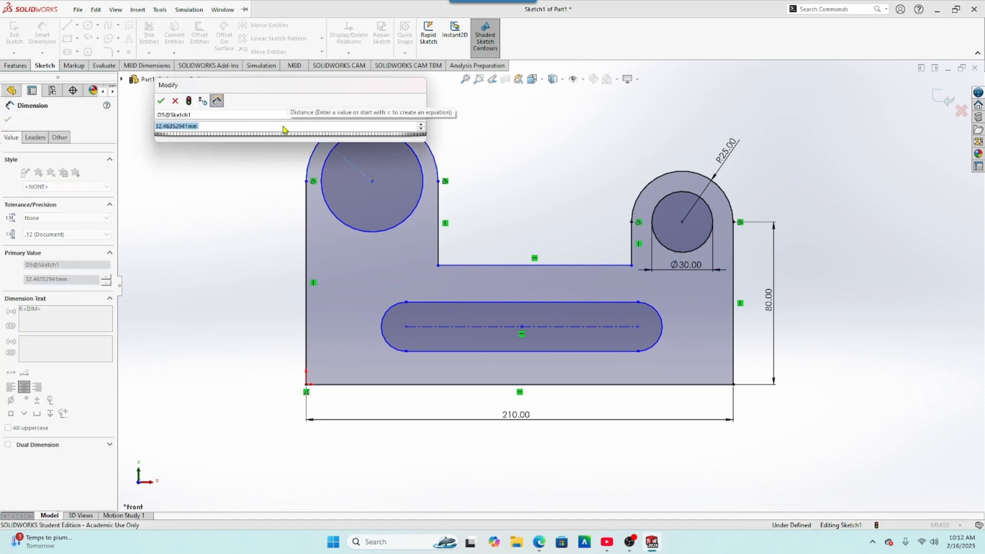
text(35)
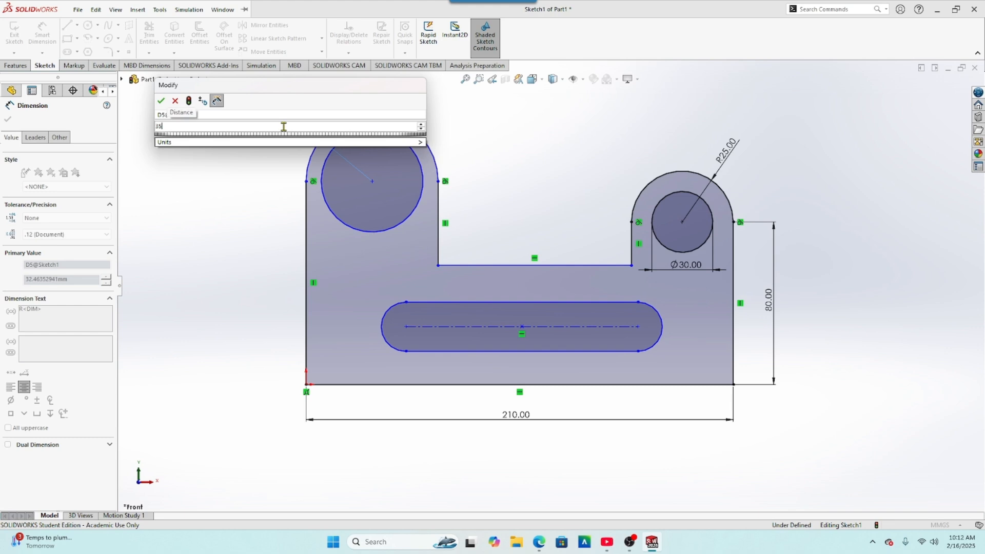
key(Return)
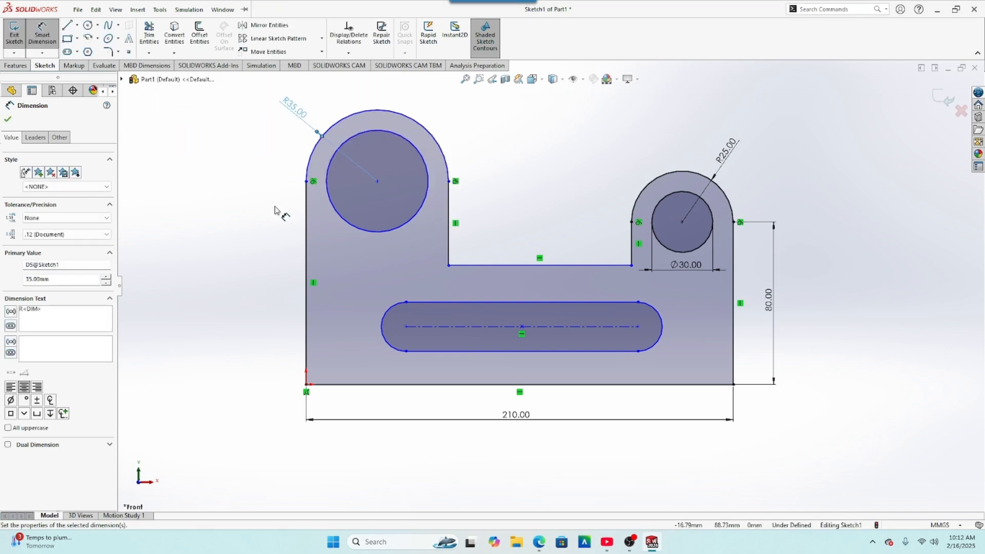
click(307, 266)
click(270, 266)
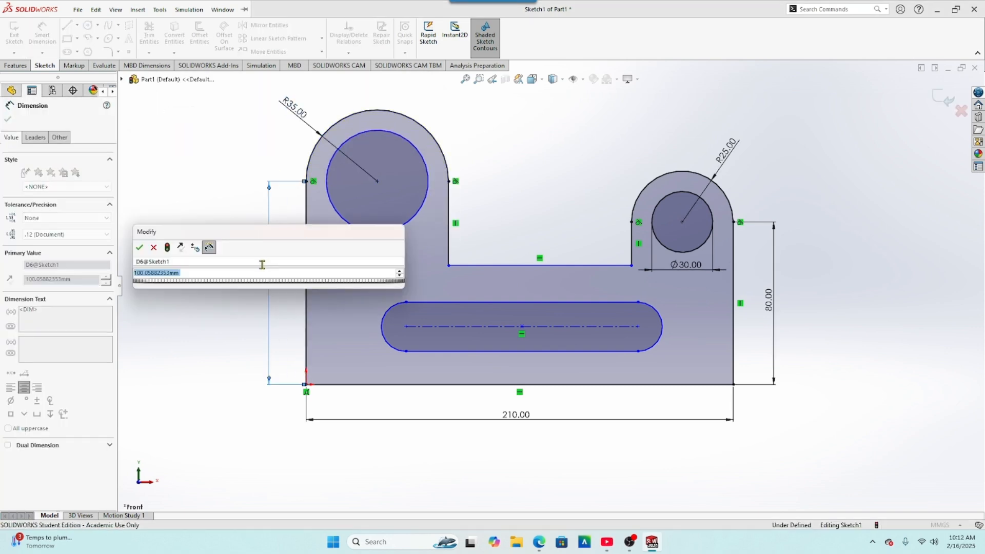
text(100)
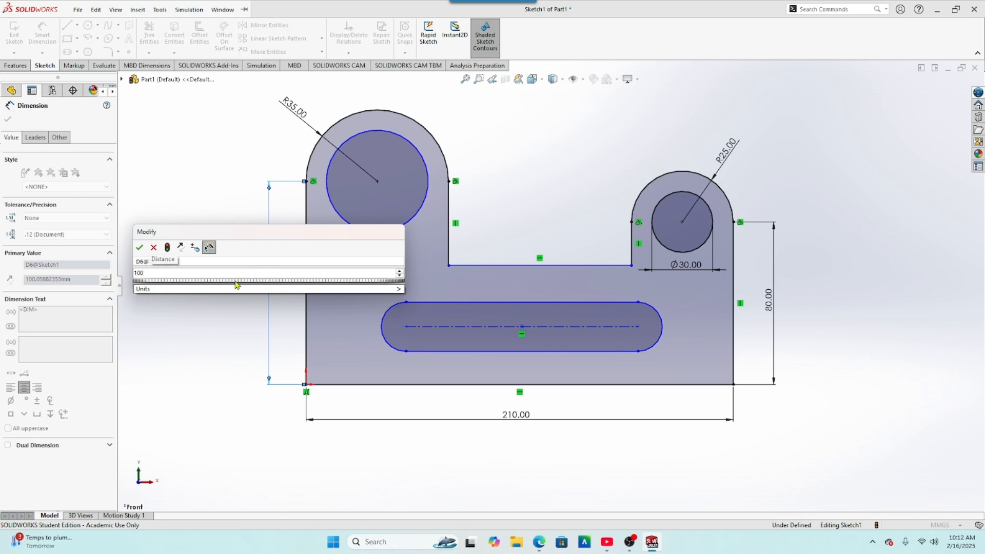
key(Return)
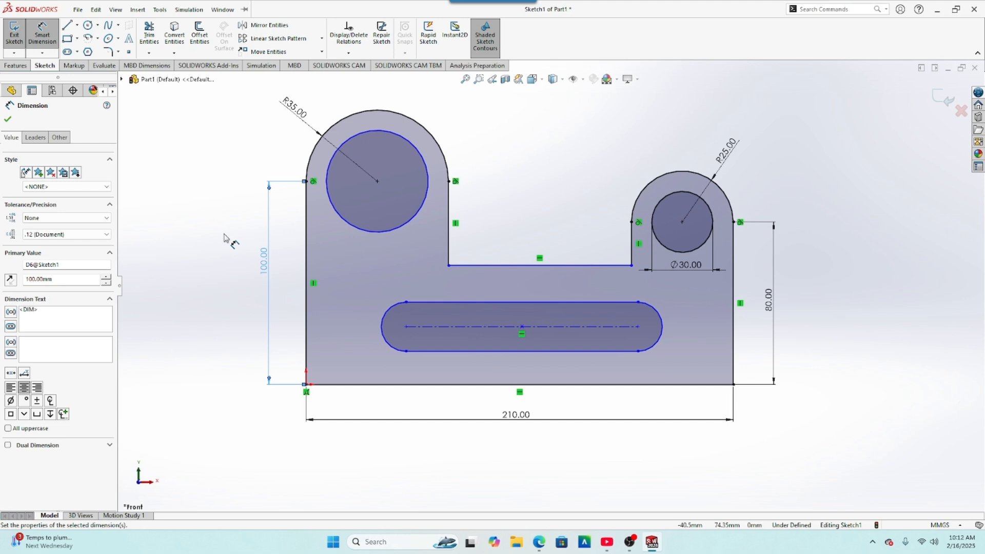
Dimension the height of the horizontal edge between the lugs to 60 mm above the origin.
click(518, 266)
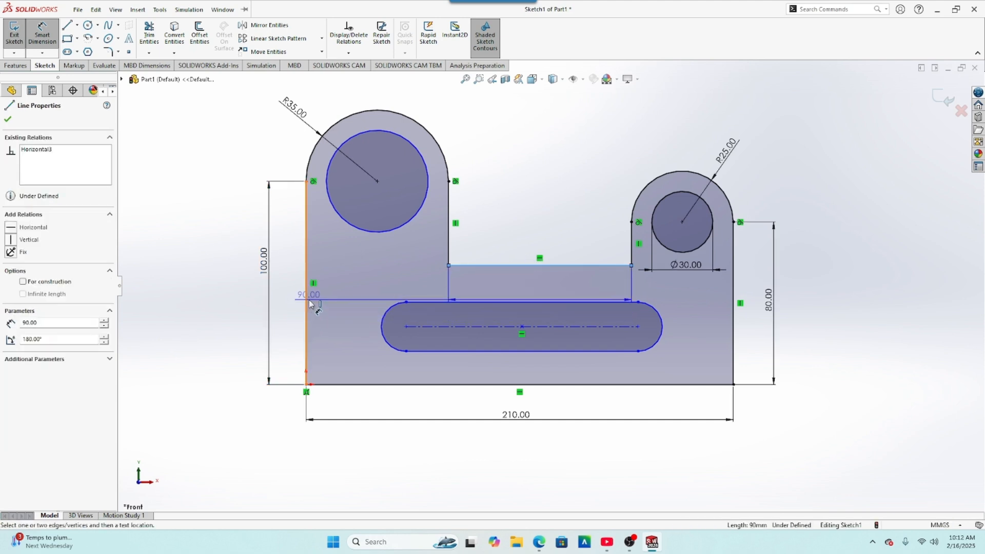
click(307, 384)
click(295, 333)
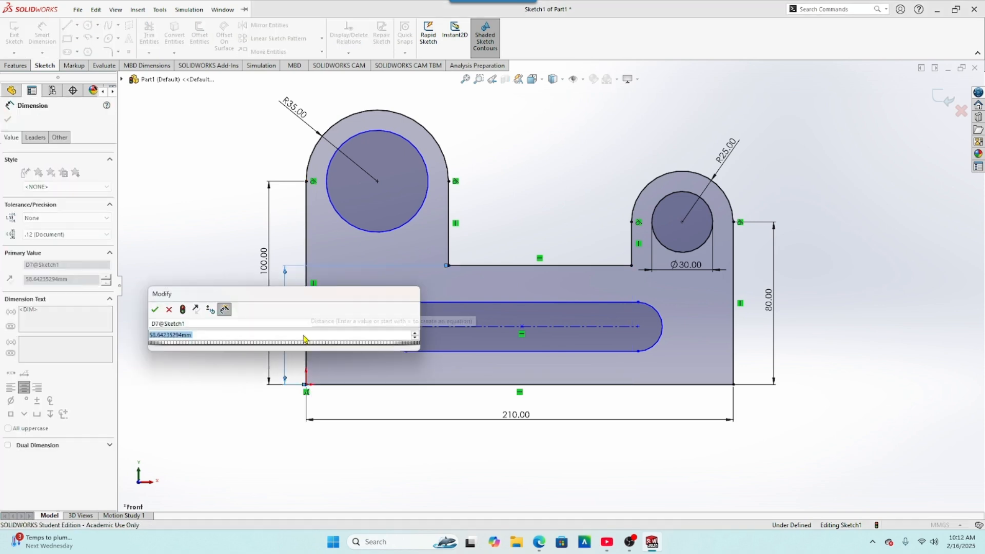
text(60)
key(Return)
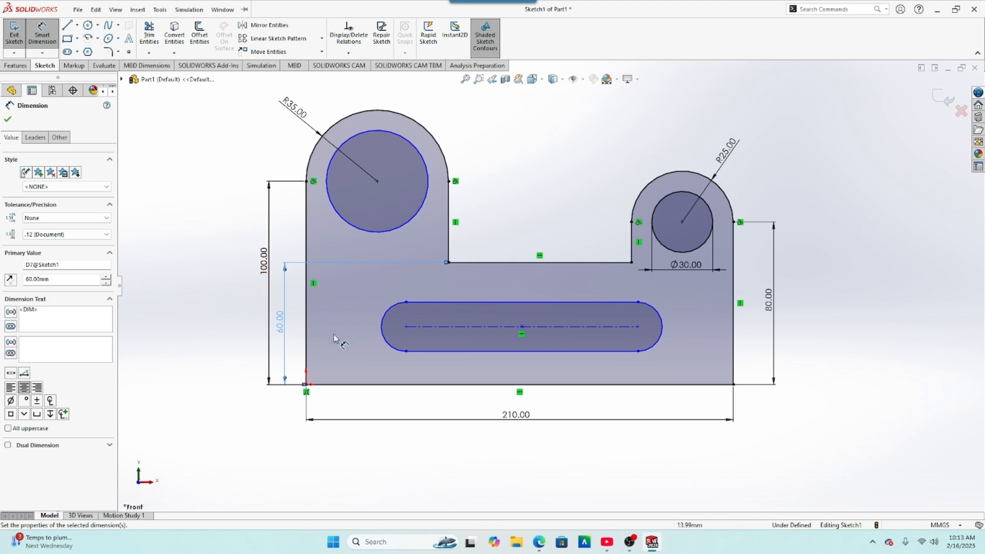
Dimension the horizontal distance from the origin to the slot's left arc center to 45 mm.
click(306, 384)
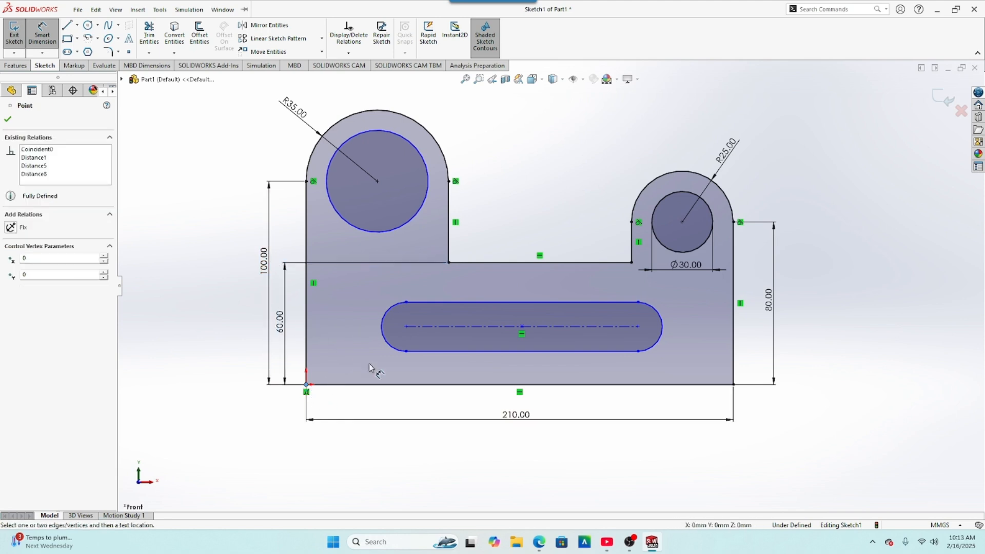
click(406, 326)
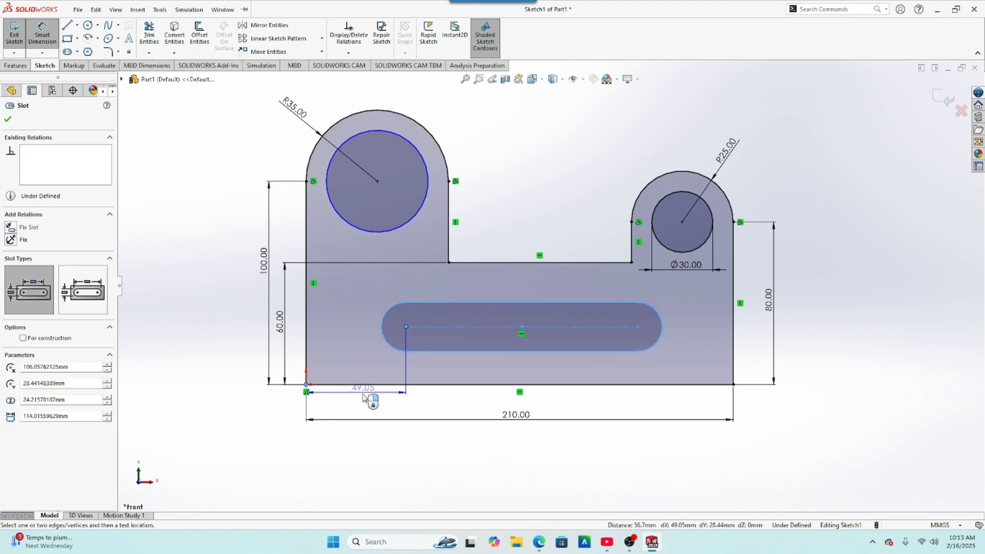
click(352, 402)
text(45)
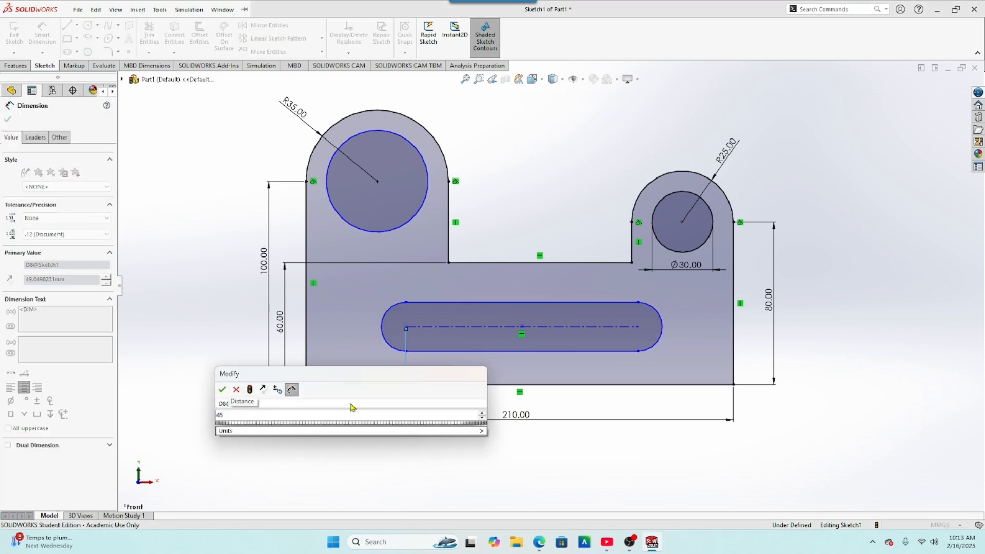
key(Return)
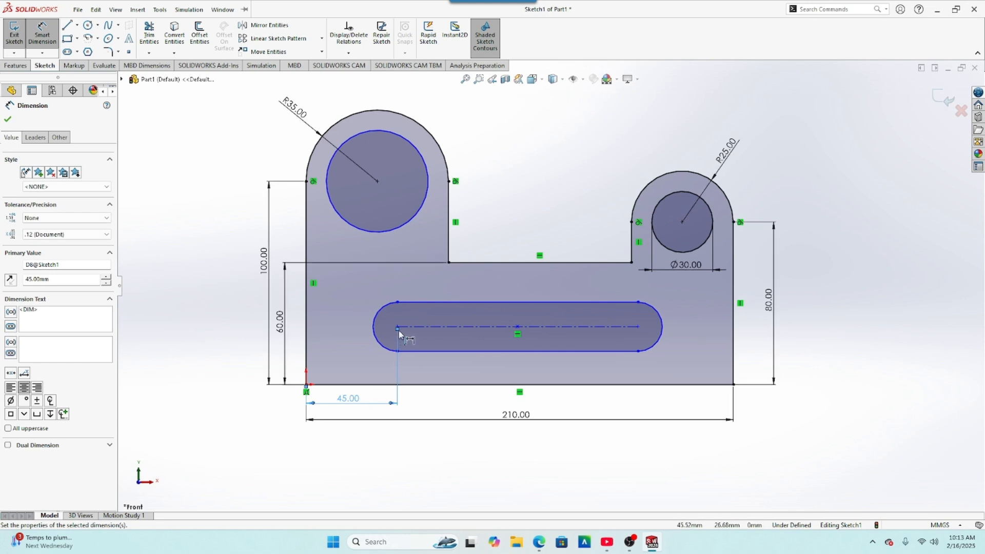
Dimension the distance between the slot's two end arc centers to 120 mm.
click(388, 351)
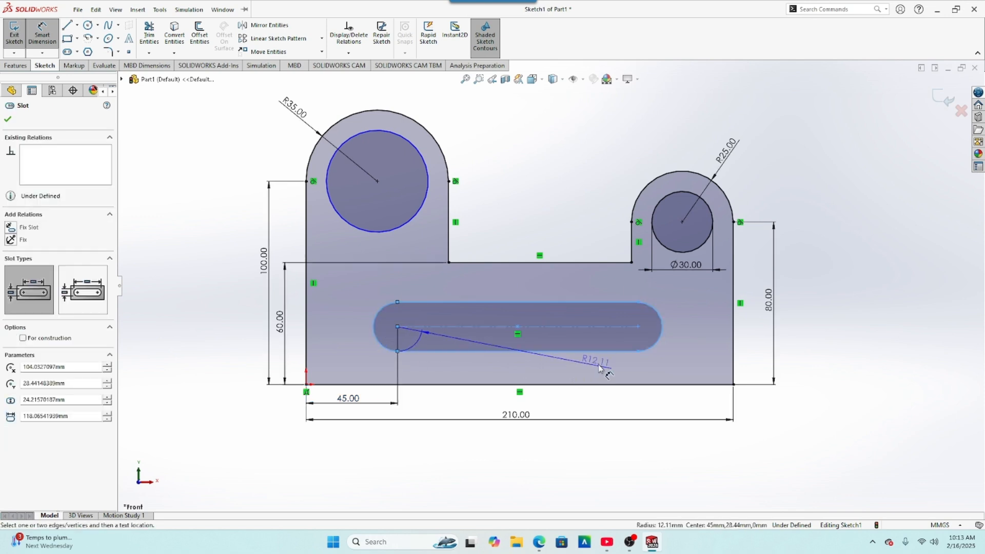
click(660, 348)
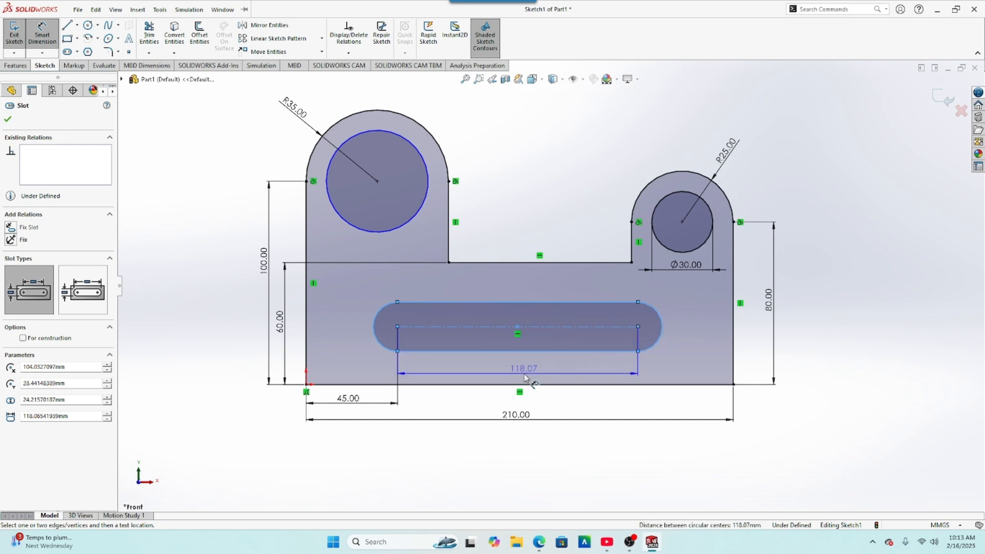
click(522, 374)
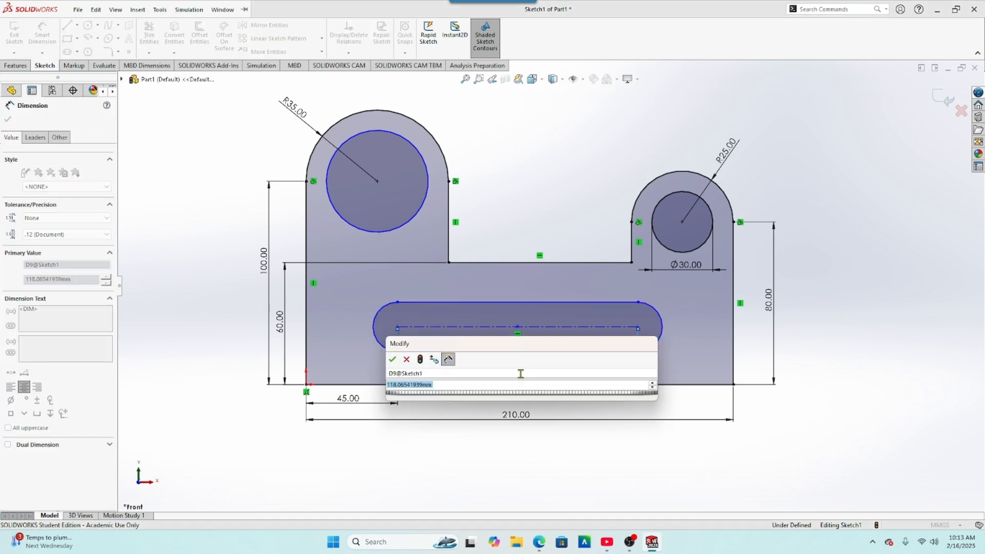
text(120)
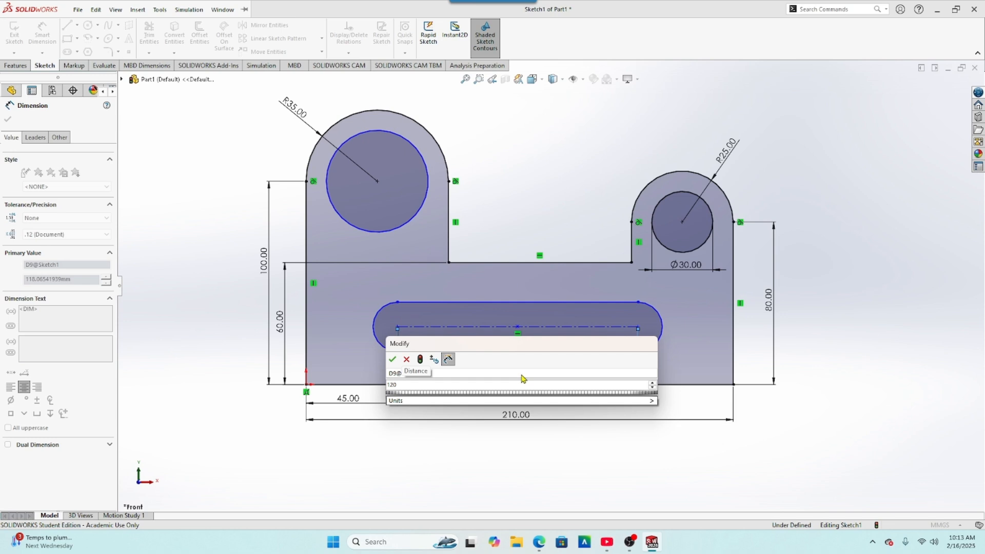
key(Return)
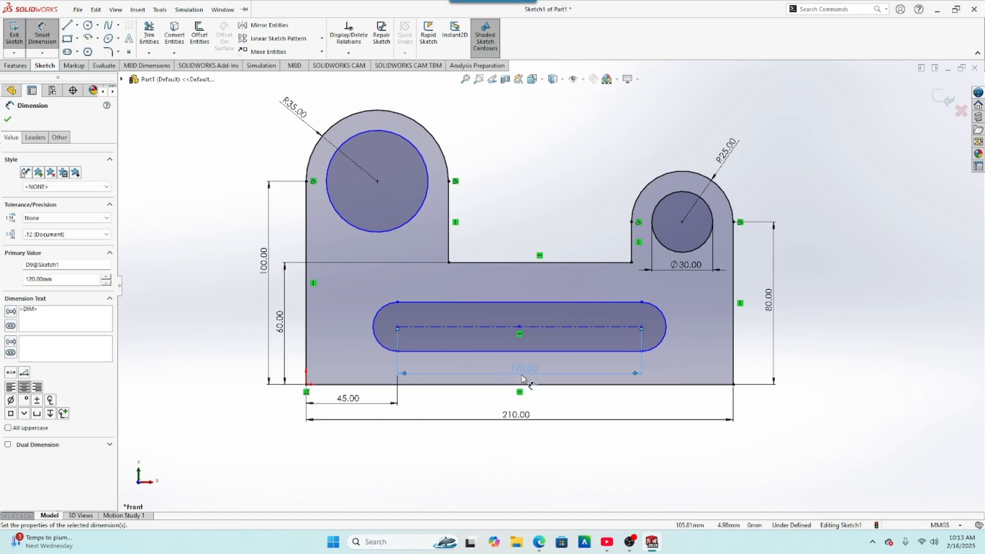
Dimension the vertical distance from the origin to the slot's left arc center to 30 mm.
click(397, 329)
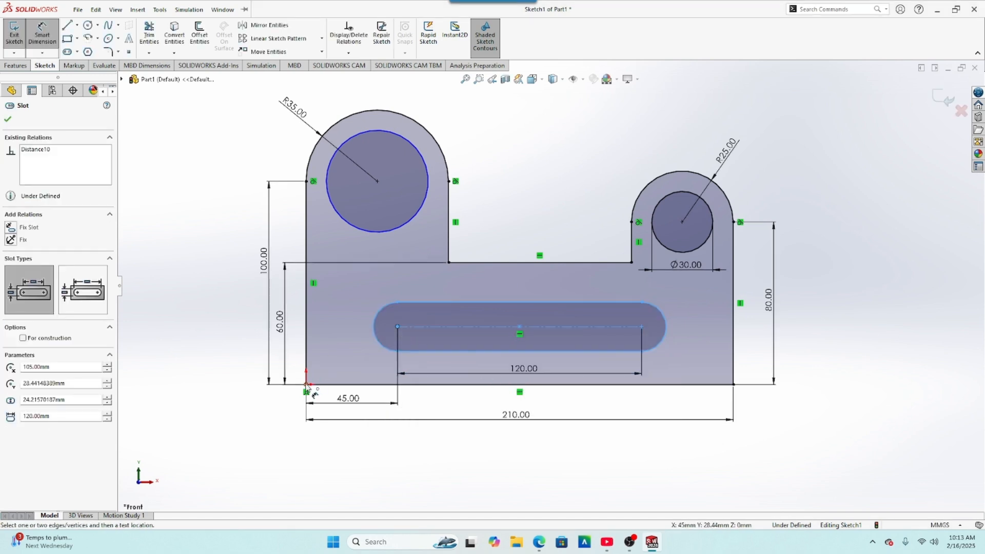
click(307, 384)
click(300, 360)
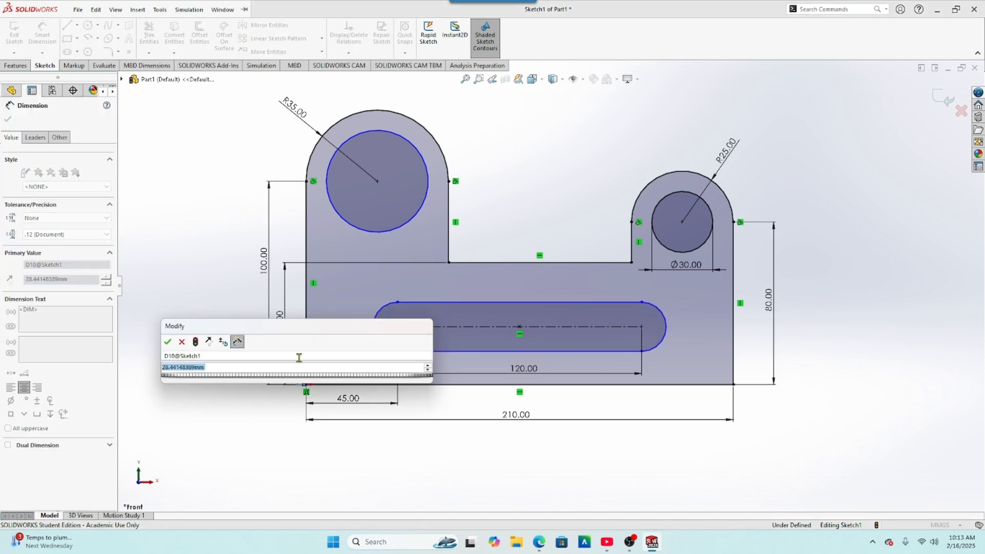
text(30)
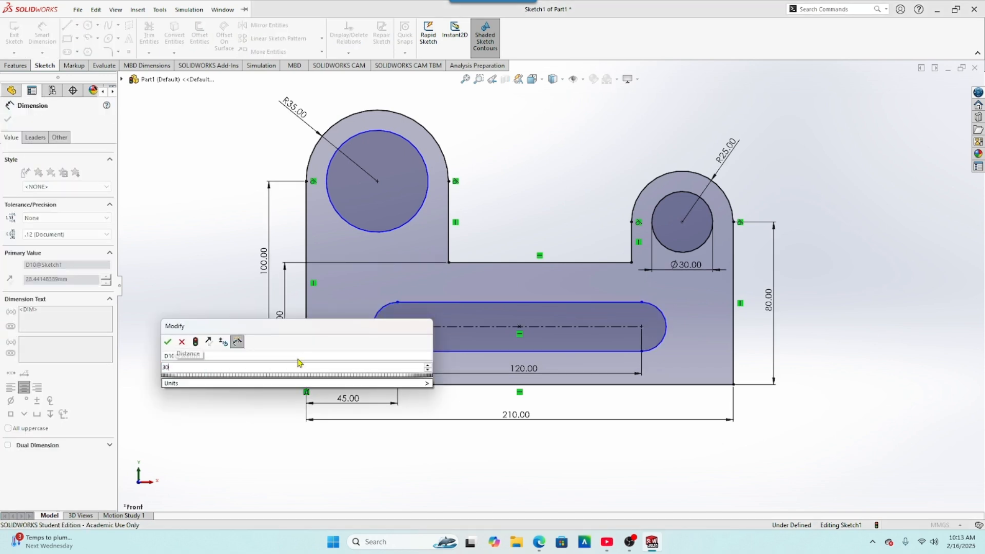
key(Return)
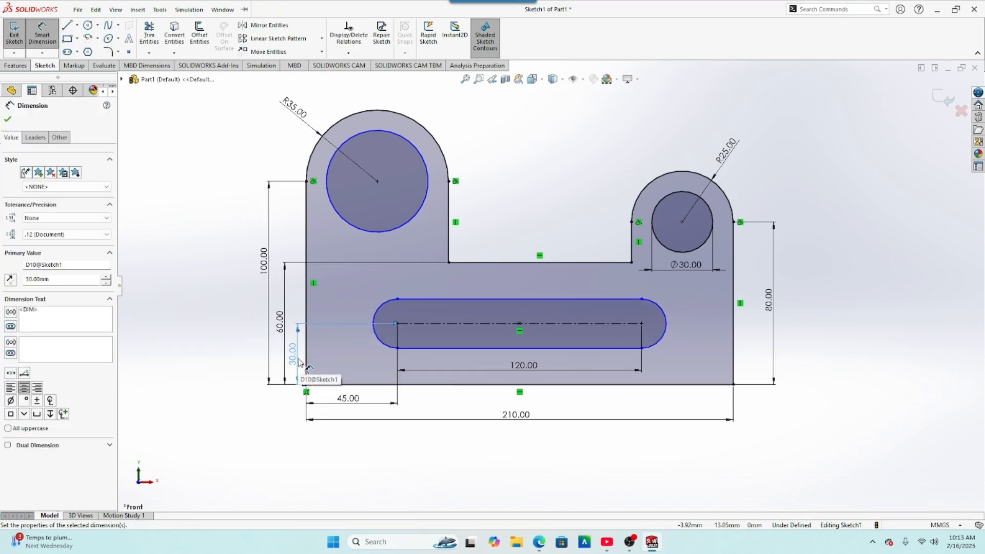
Dimension the slot's left end arc to a 12 mm radius.
click(377, 306)
click(355, 303)
text(12)
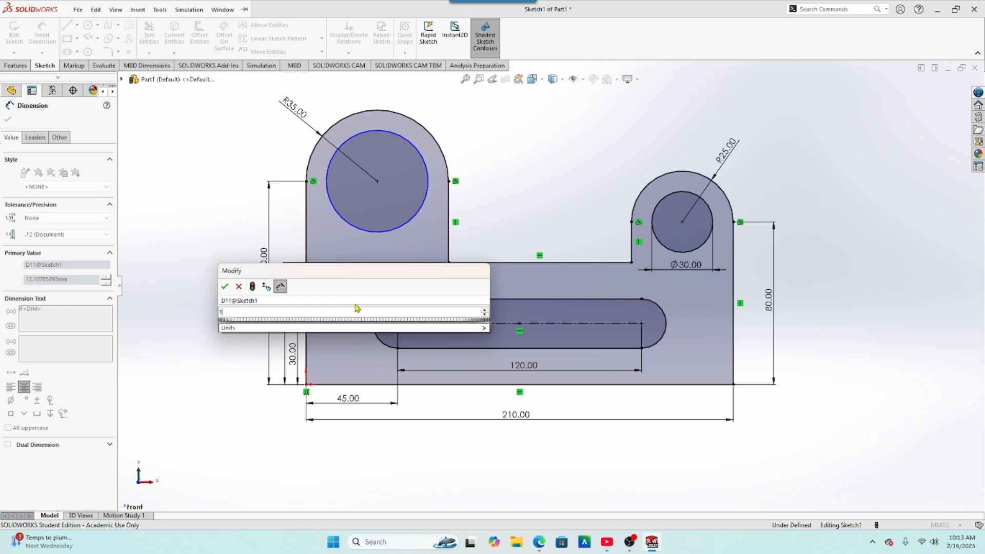
key(Return)
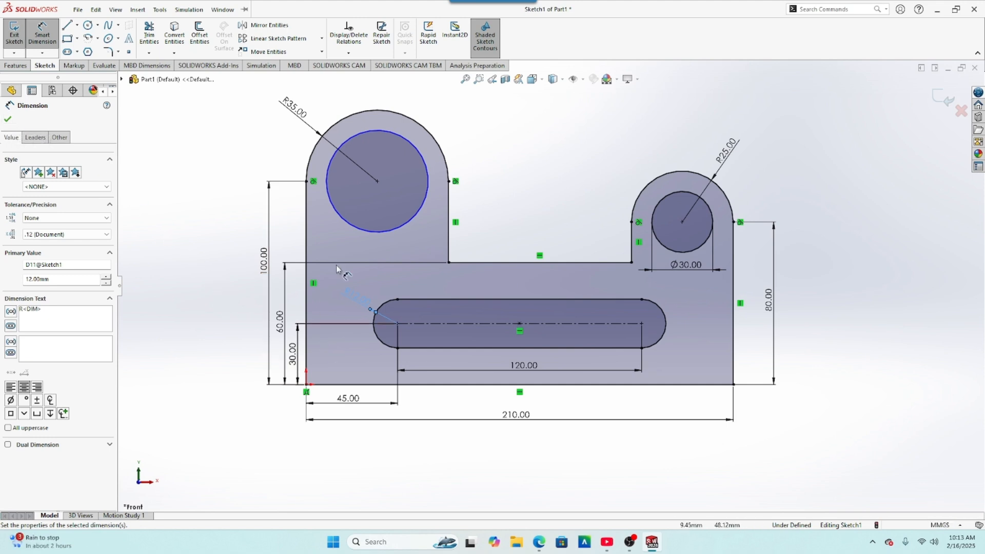
Add a driven vertical dimension from the origin to the center of the left lug's hole.
click(366, 232)
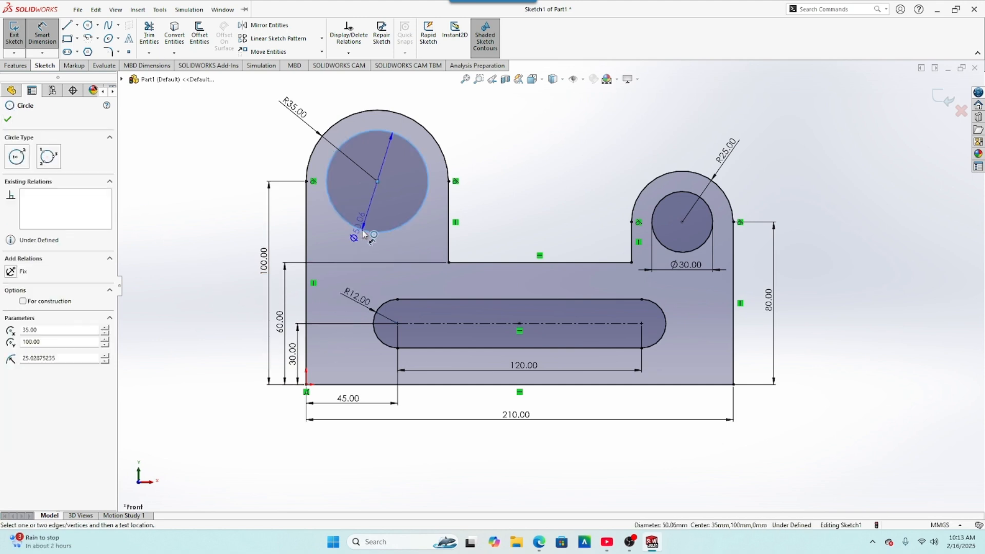
click(305, 383)
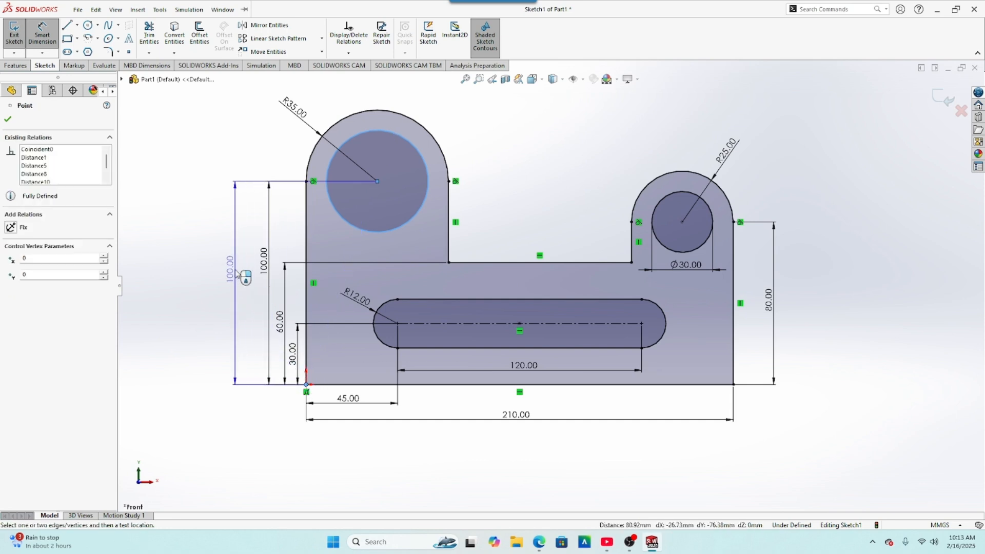
click(233, 276)
click(552, 266)
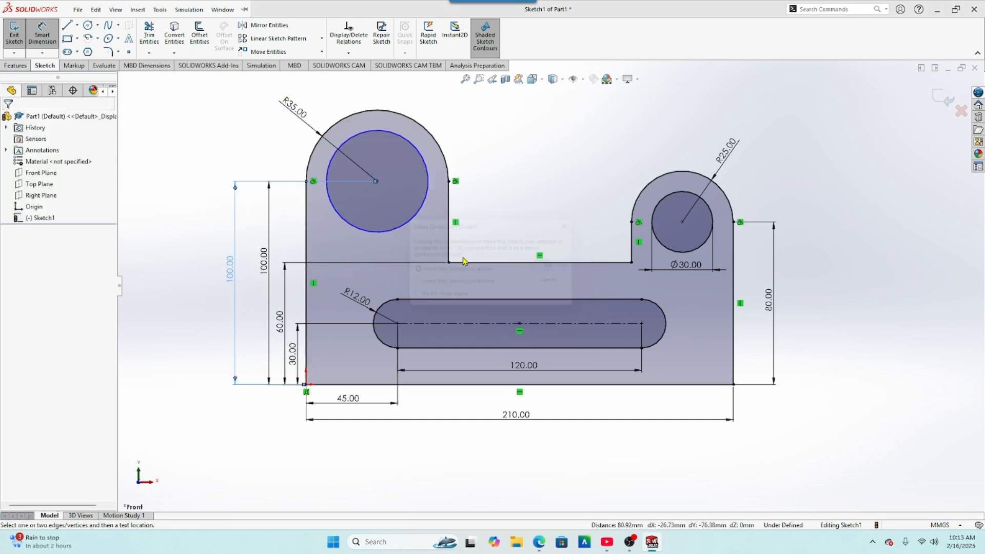
Delete both 100 mm vertical dimensions beside the left lug.
click(270, 213)
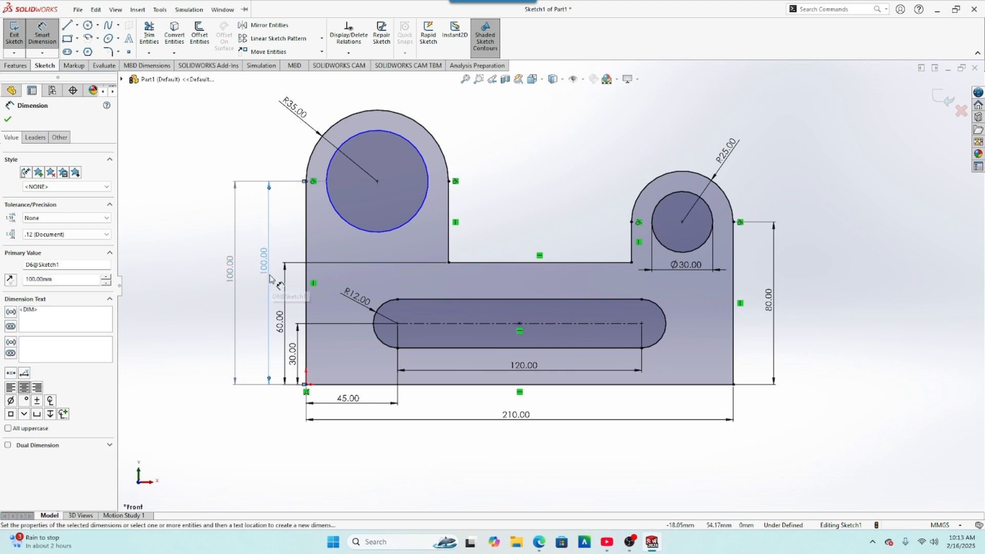
key(Delete)
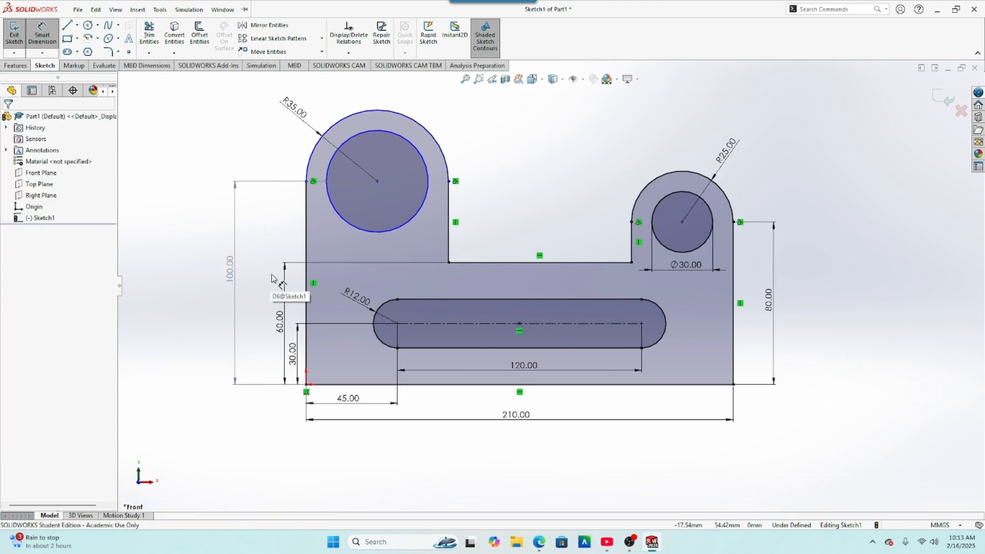
click(259, 184)
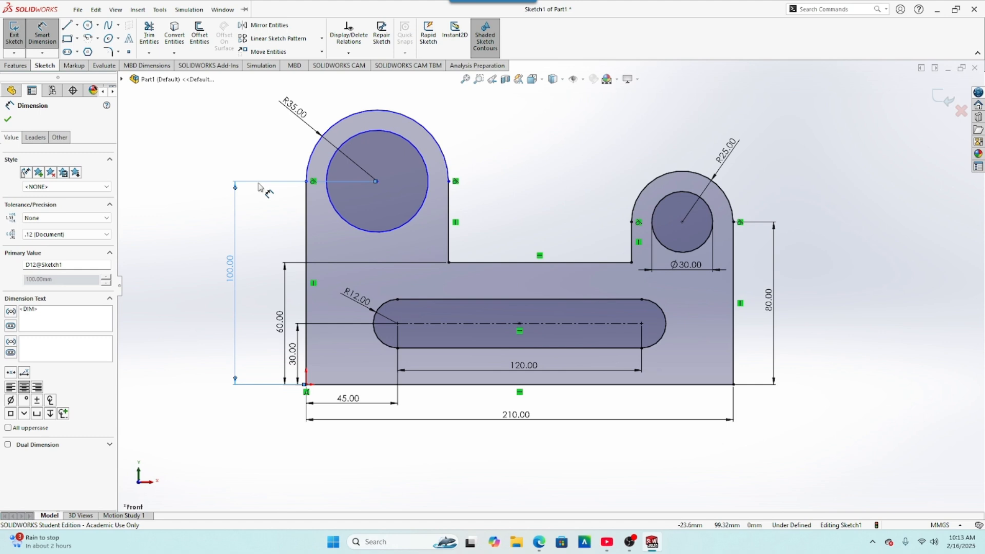
key(Delete)
Dimension the vertical distance from the origin to the center of the left lug's hole to 100 mm.
click(53, 37)
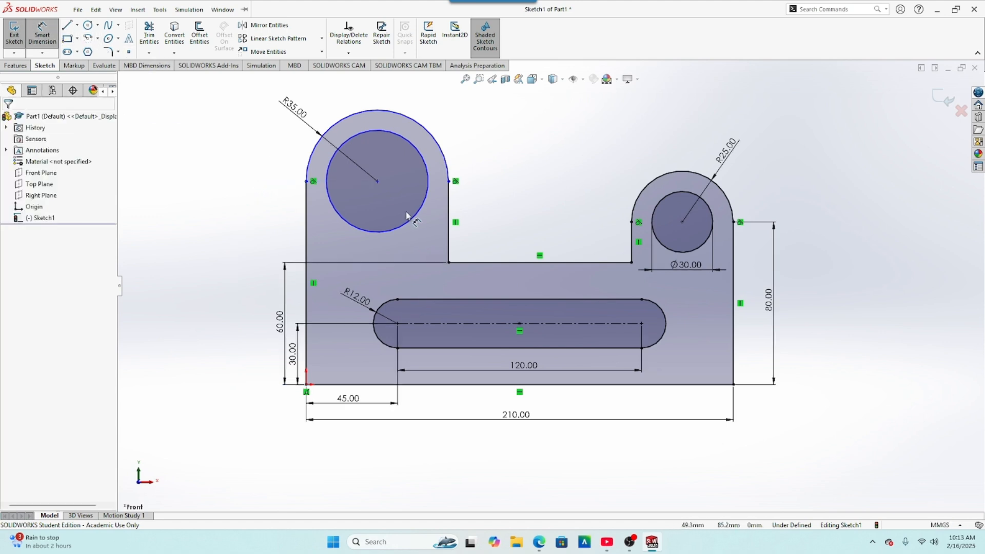
click(380, 233)
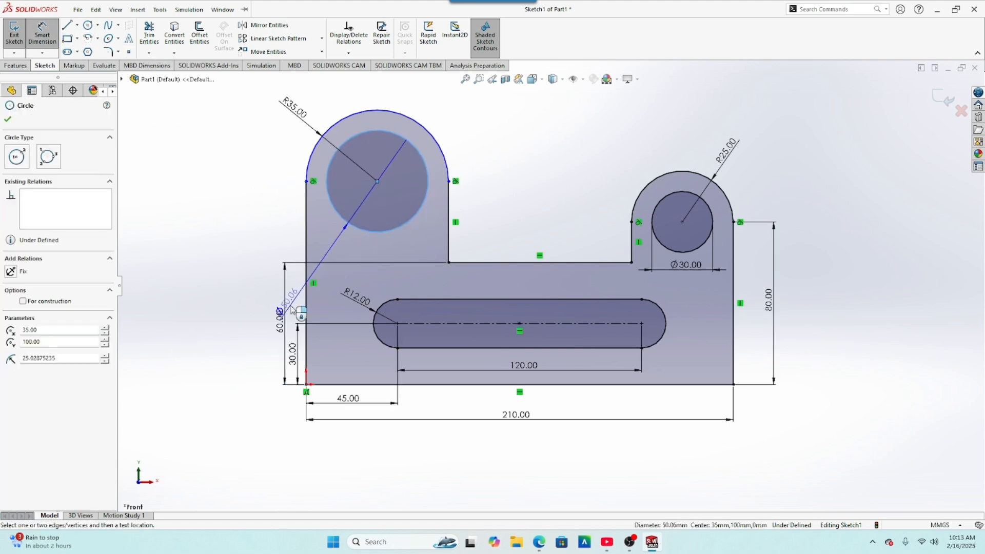
click(306, 383)
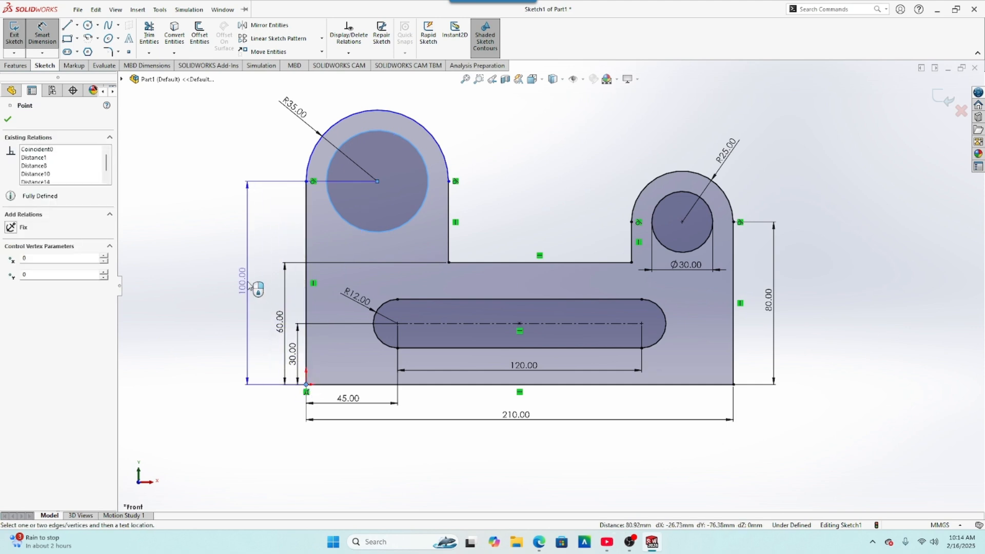
click(248, 283)
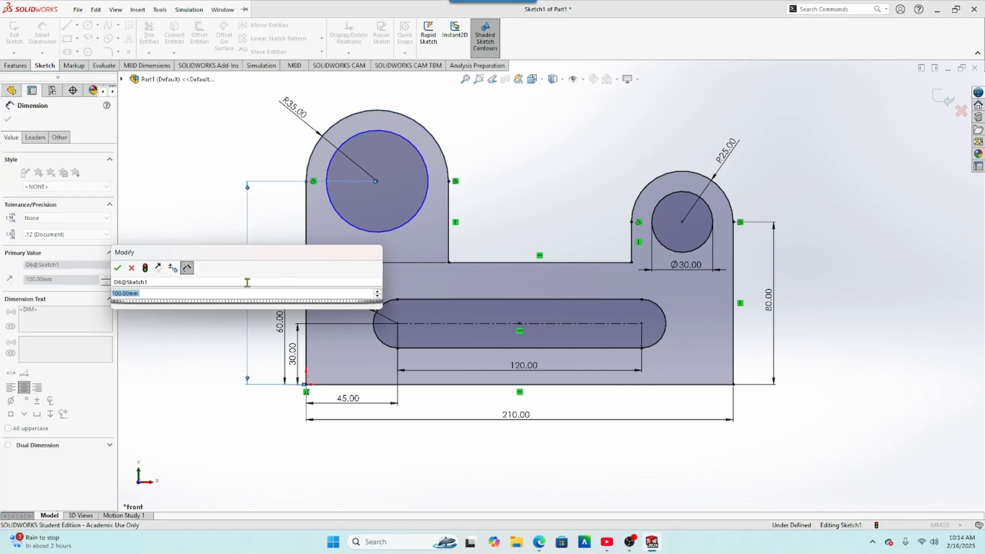
click(117, 268)
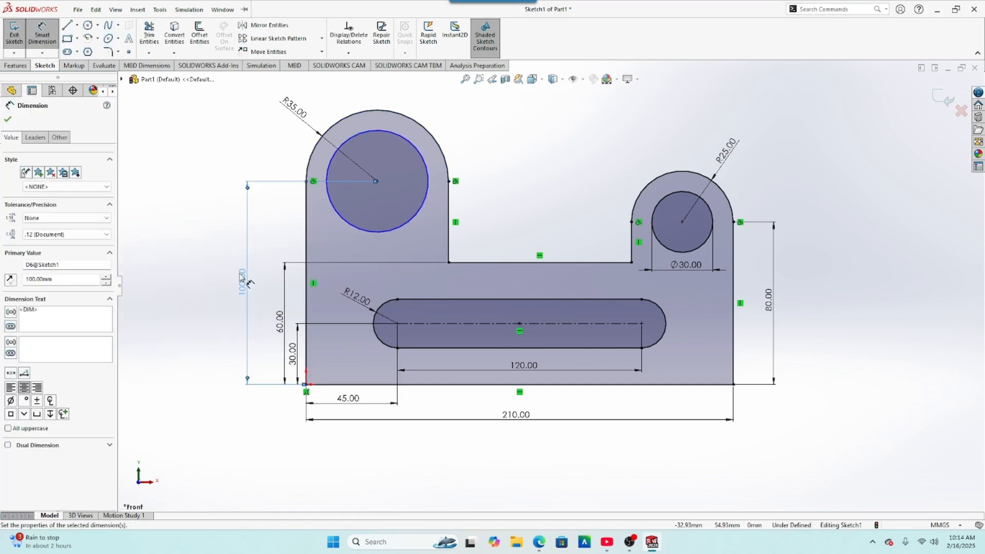
click(10, 121)
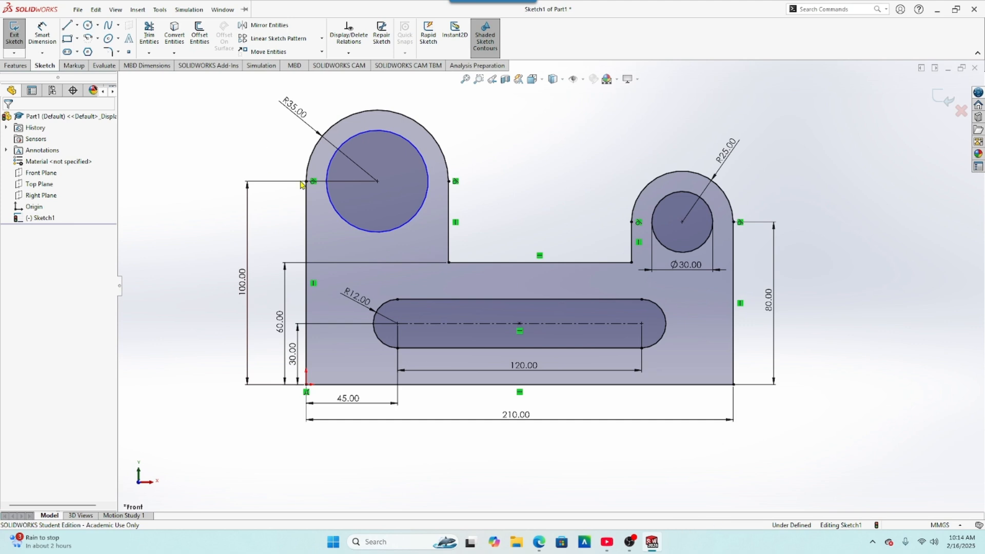
Dimension the left lug's hole to a 50 mm diameter.
click(402, 228)
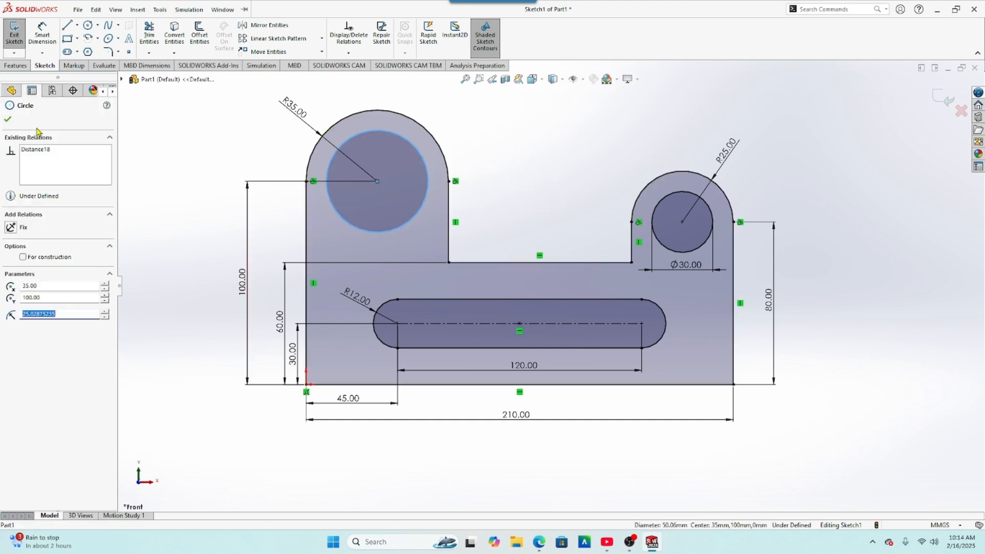
click(8, 119)
click(42, 37)
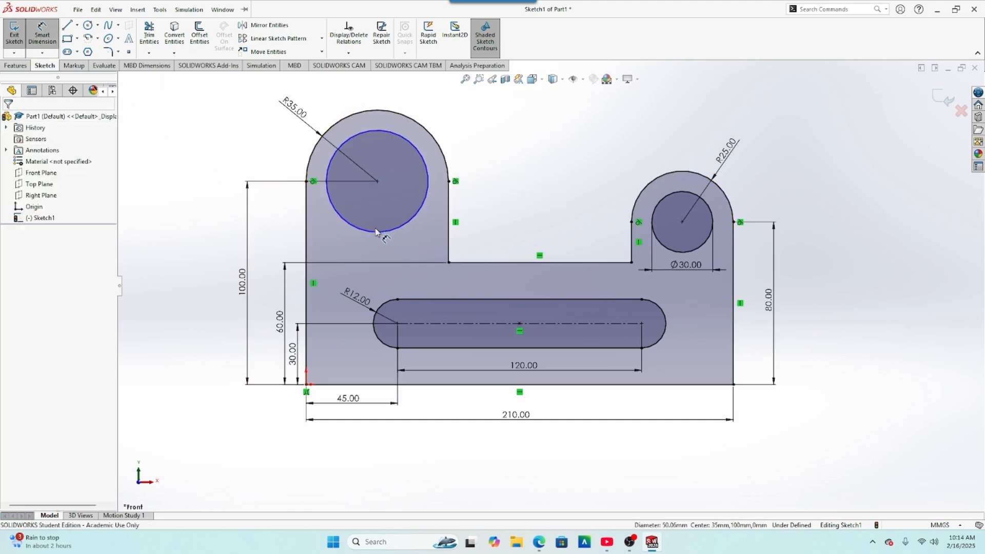
click(363, 234)
click(377, 255)
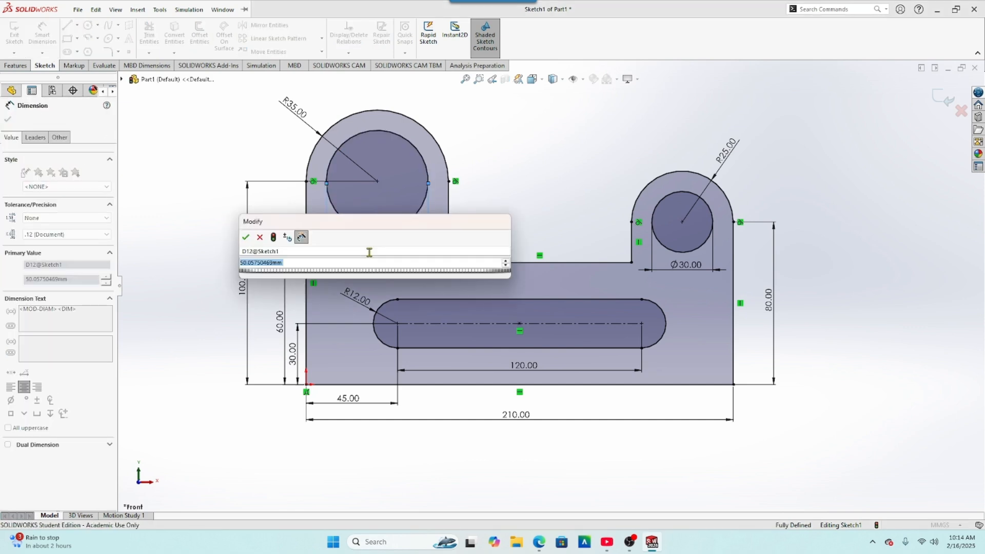
text(50)
key(Return)
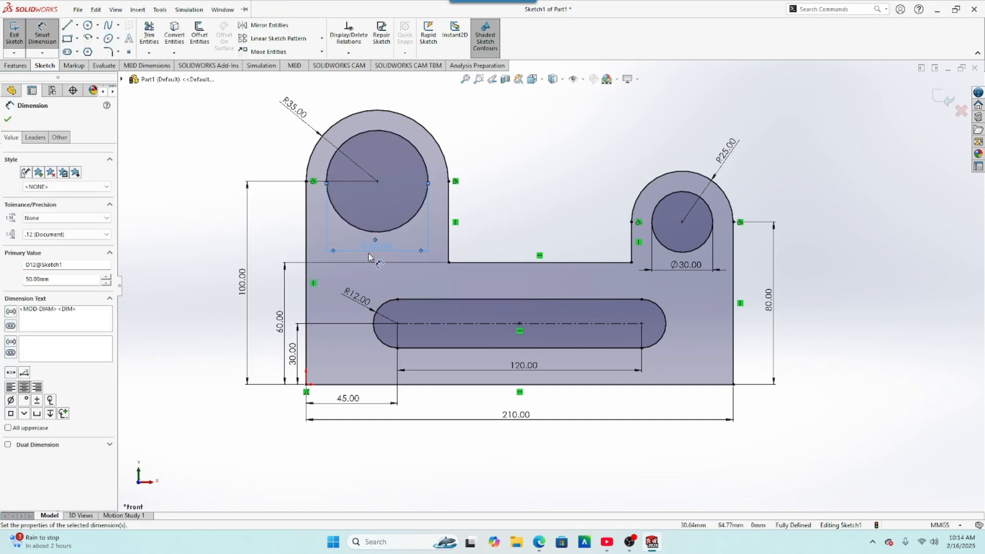
key(Escape)
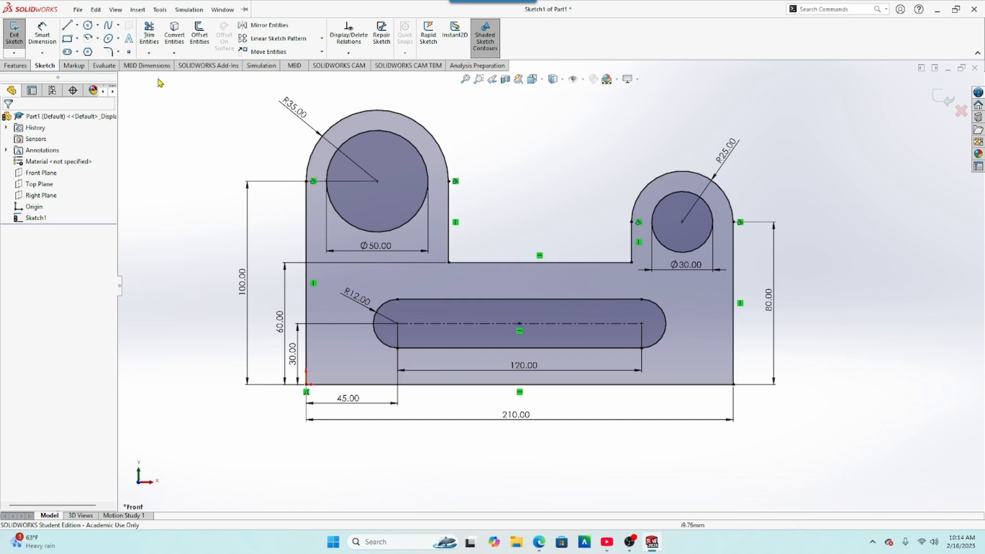
Fillet the two inner corners between the lugs and the horizontal edge with a 10 mm radius.
click(108, 52)
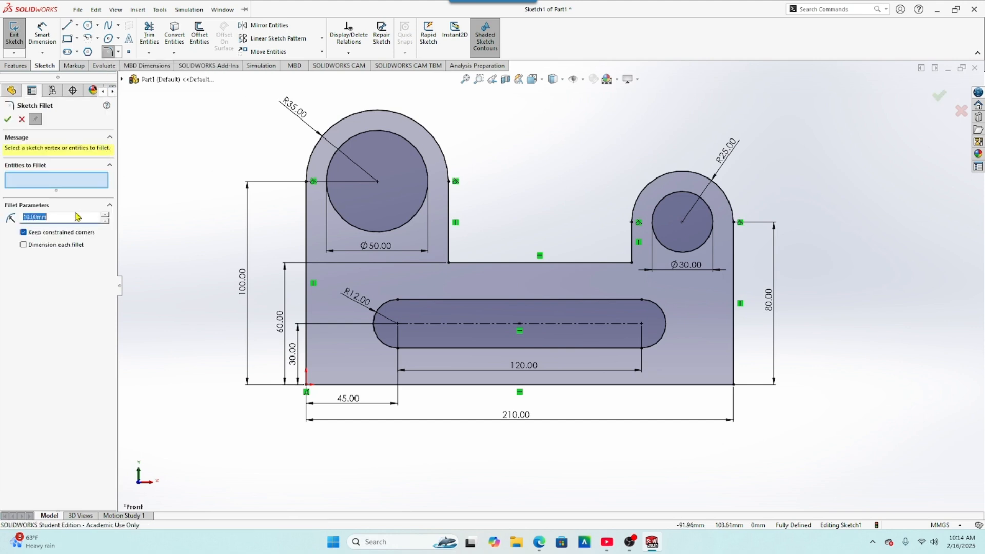
click(449, 263)
click(631, 262)
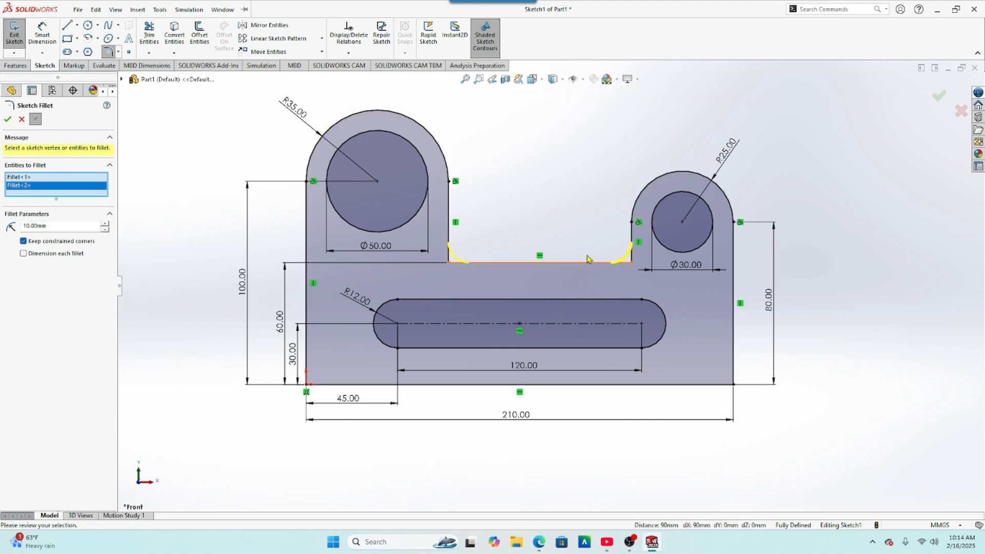
click(9, 120)
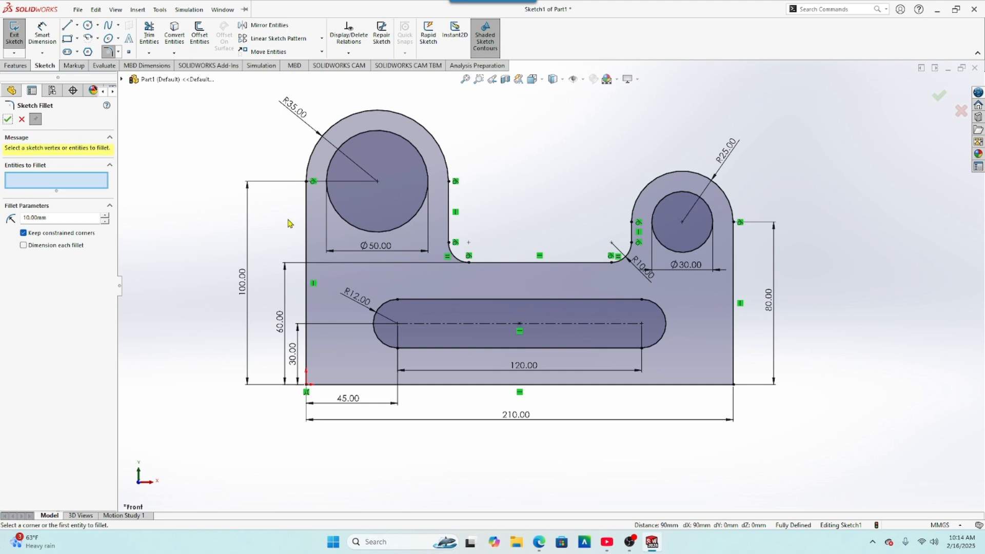
click(8, 119)
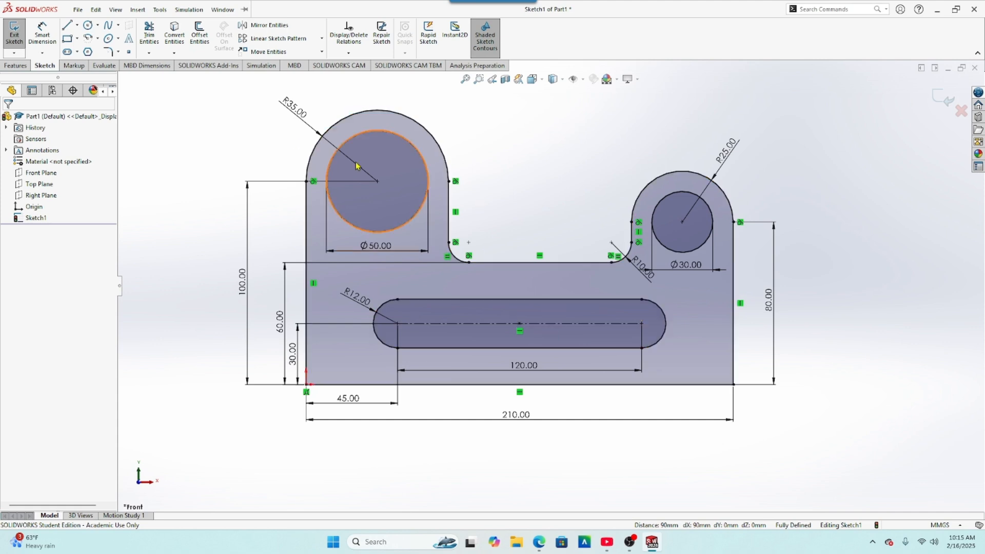
Save the part as Chapter 5 HOTD 1 and exit the sketch.
click(304, 8)
click(163, 9)
click(151, 9)
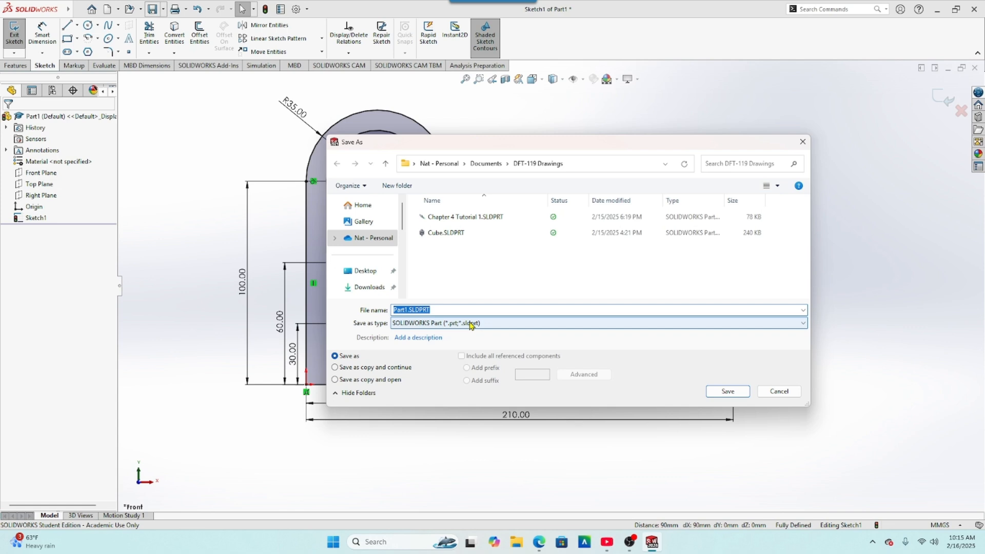
text(Chapter)
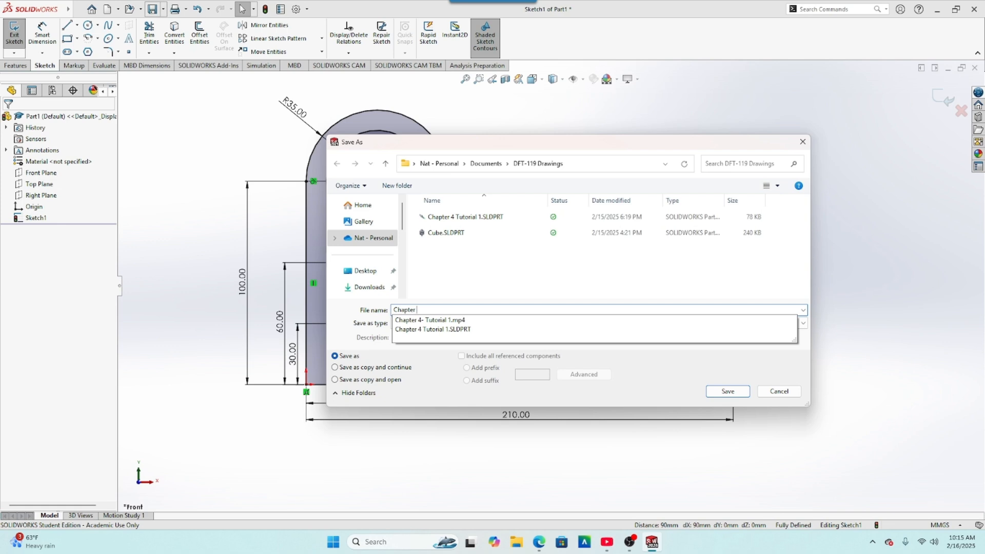
text( 5 HOTD)
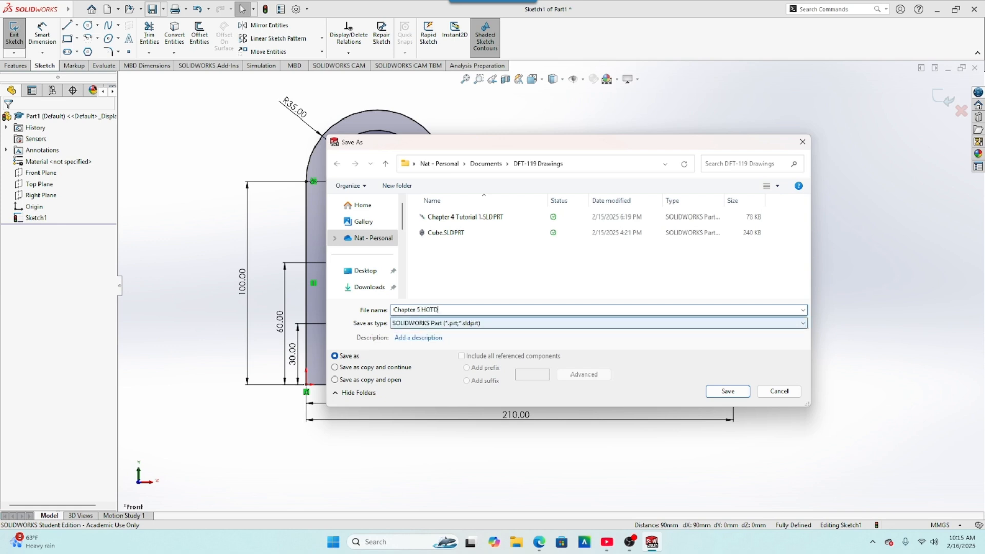
text(1)
key(Return)
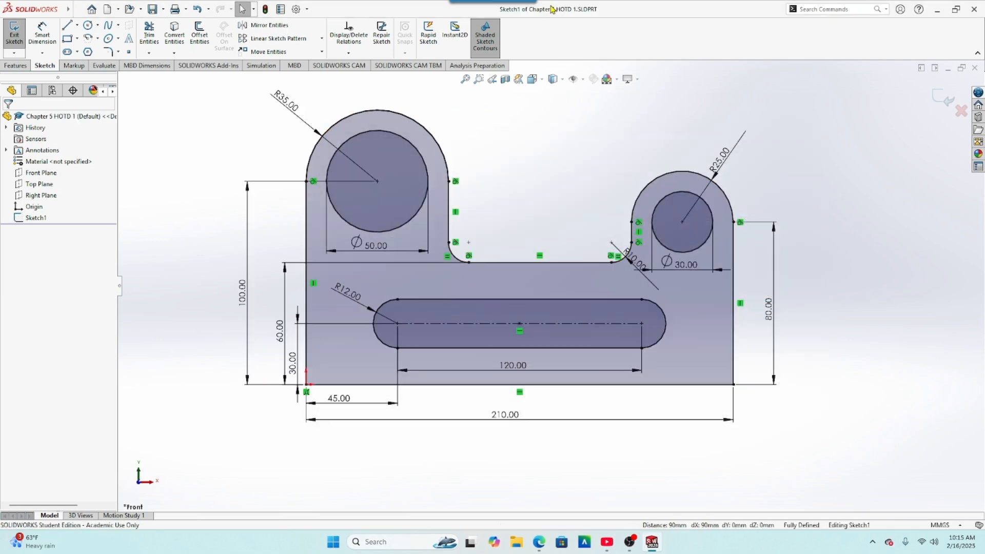
click(940, 98)
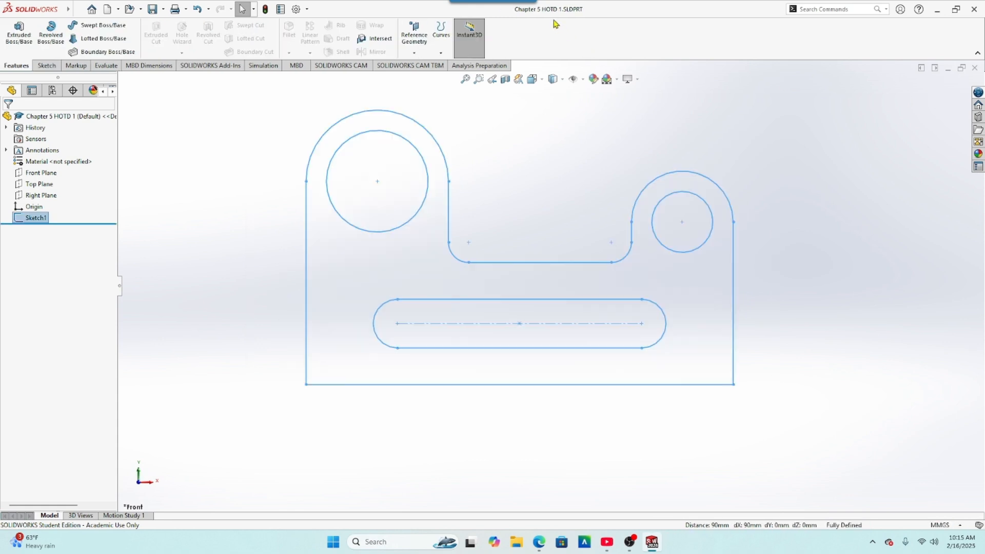